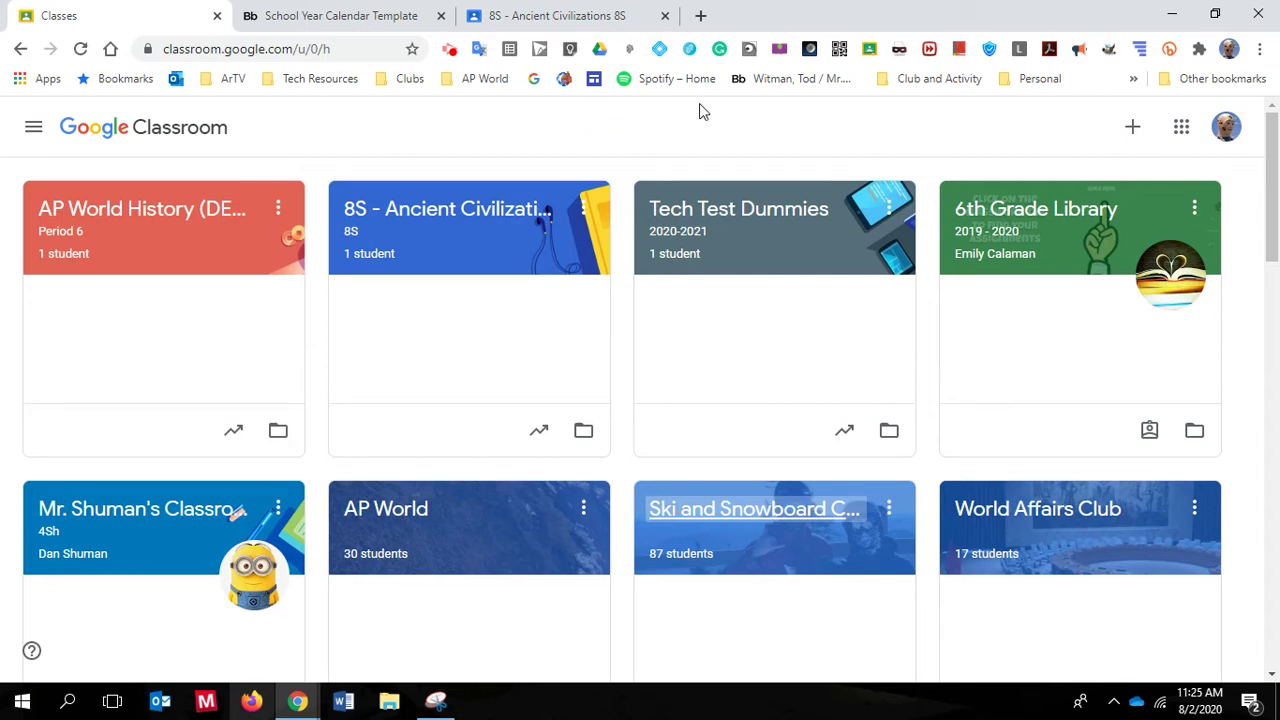
Start creating a new class, then cancel without creating it
click(1134, 133)
click(1097, 204)
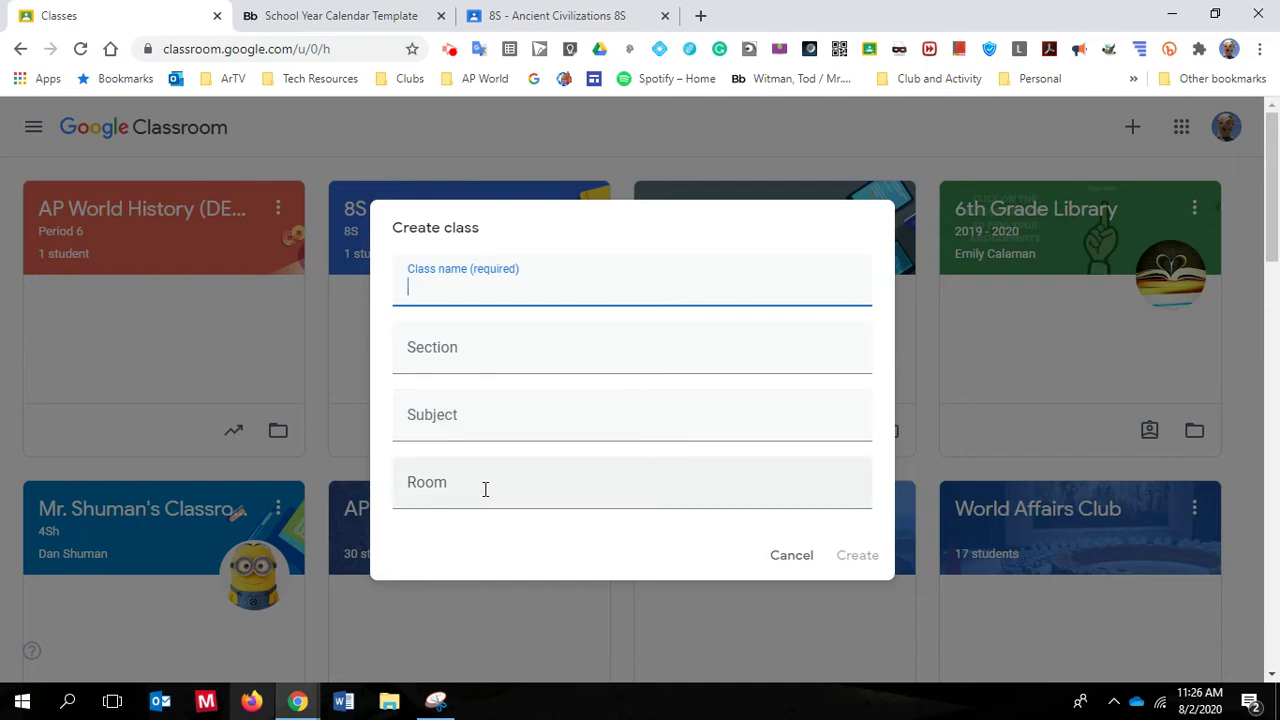
scroll(780, 465, down, 2)
scroll(788, 465, up, 2)
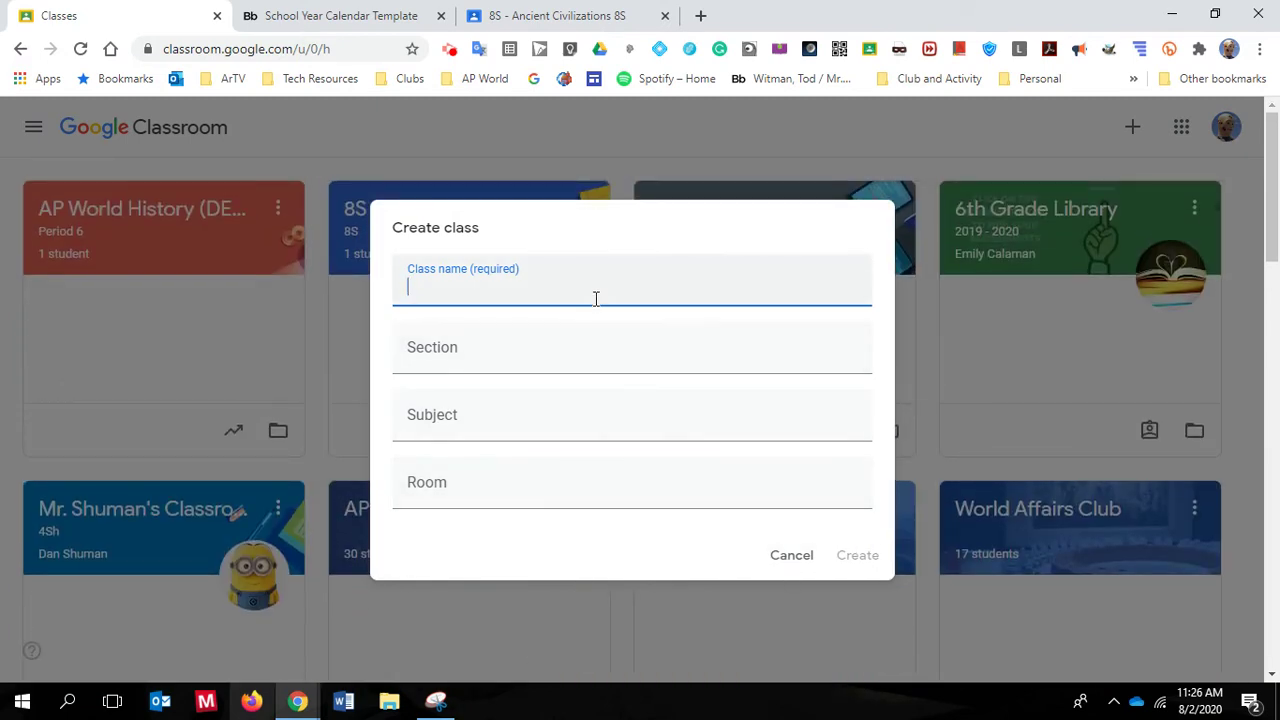
click(789, 557)
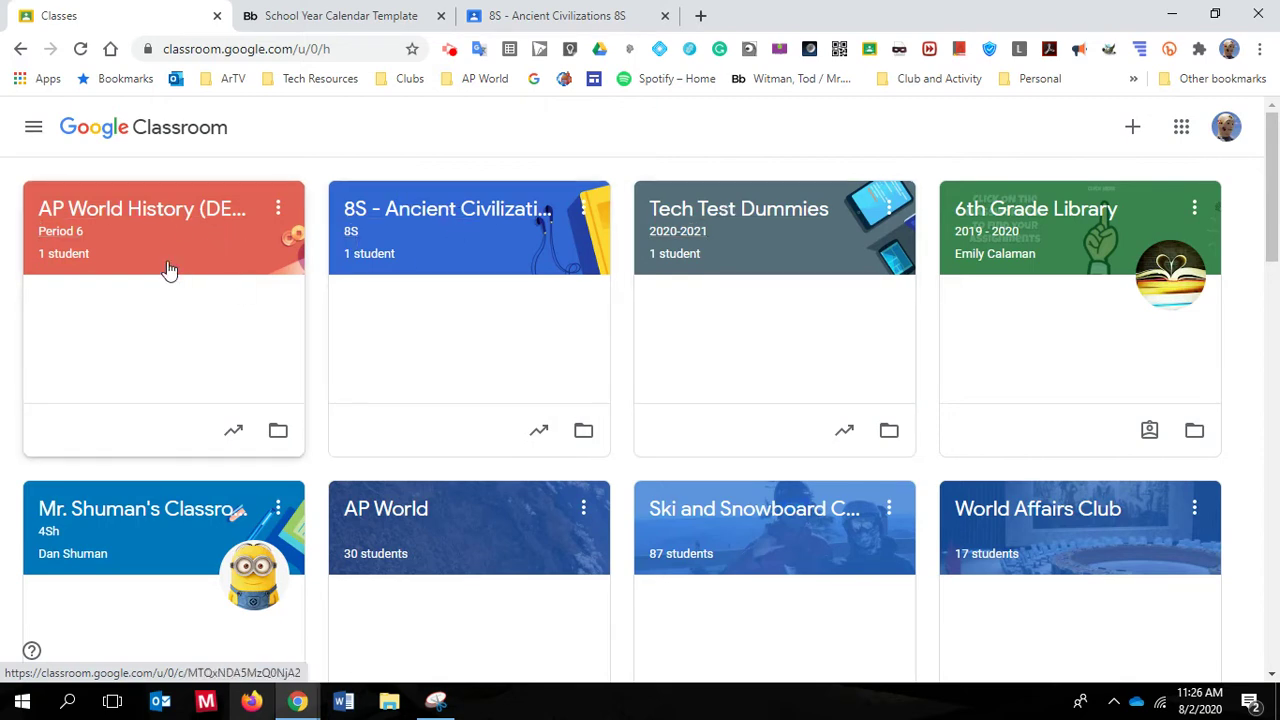
Open AP World History (DEMO), look through its settings, and close them unsaved
click(143, 210)
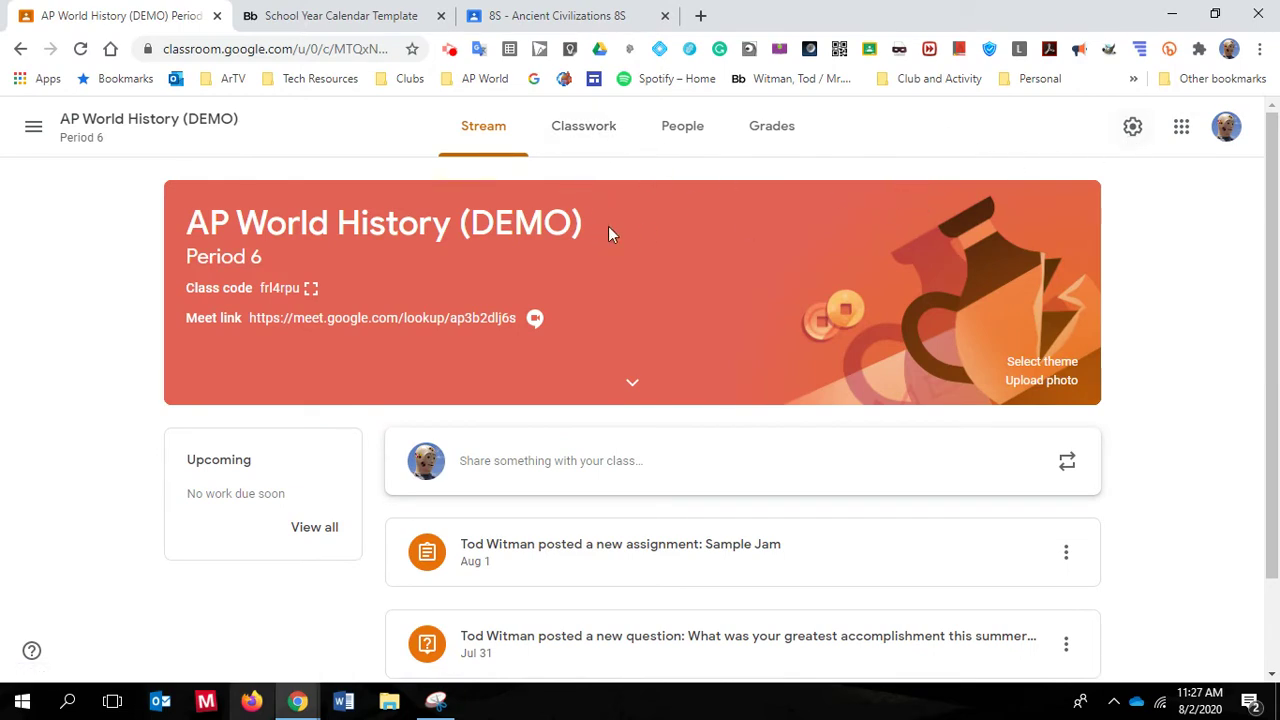
click(1133, 127)
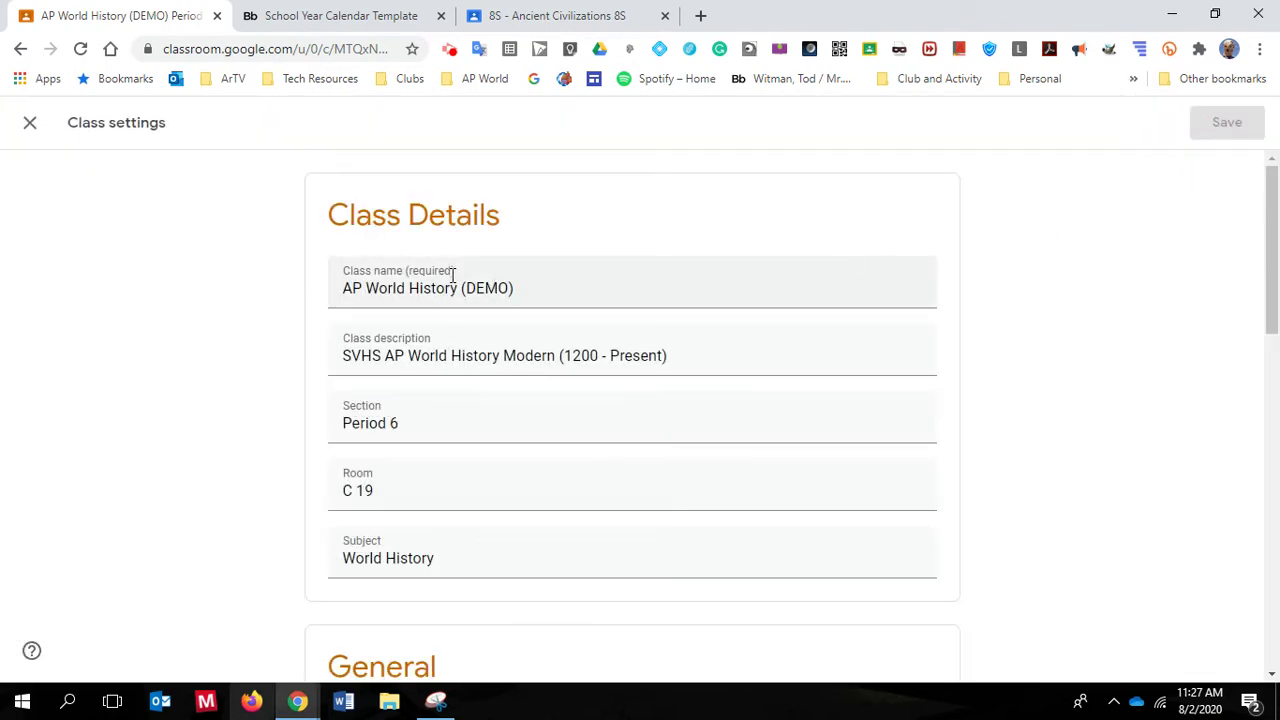
scroll(449, 271, down, 1)
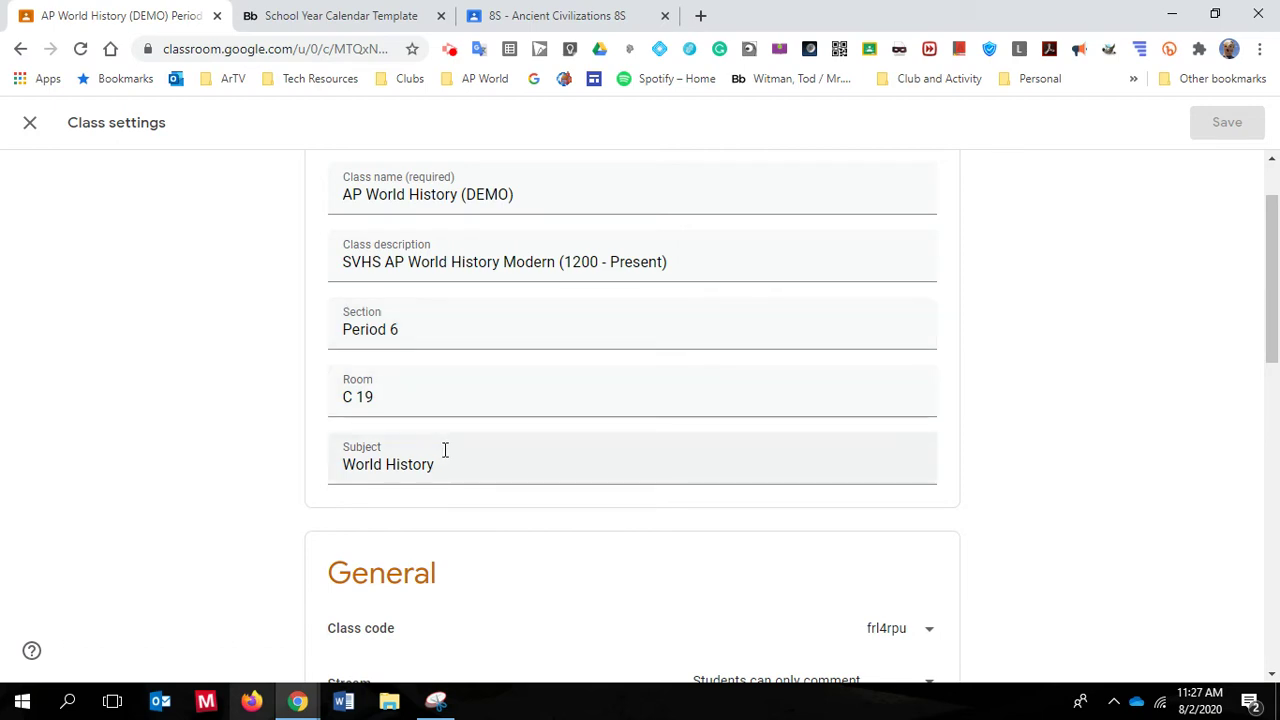
scroll(543, 449, down, 1)
scroll(550, 455, down, 1)
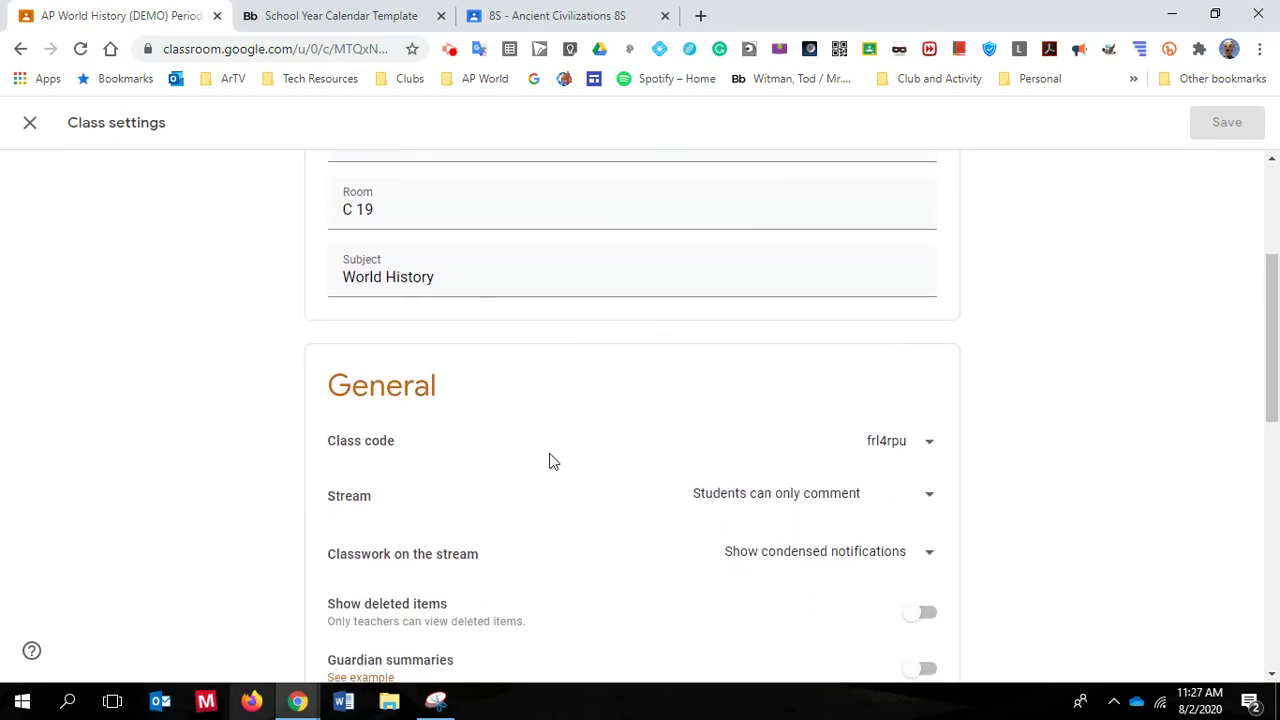
scroll(551, 458, up, 3)
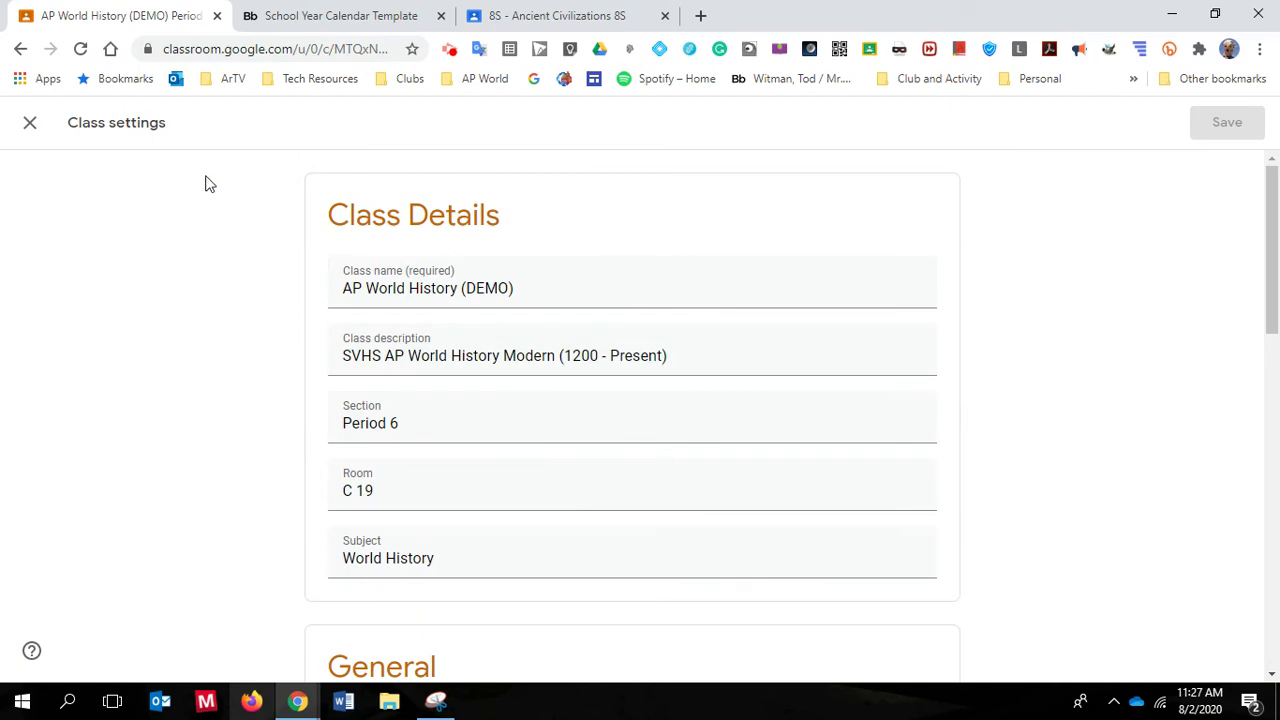
click(30, 122)
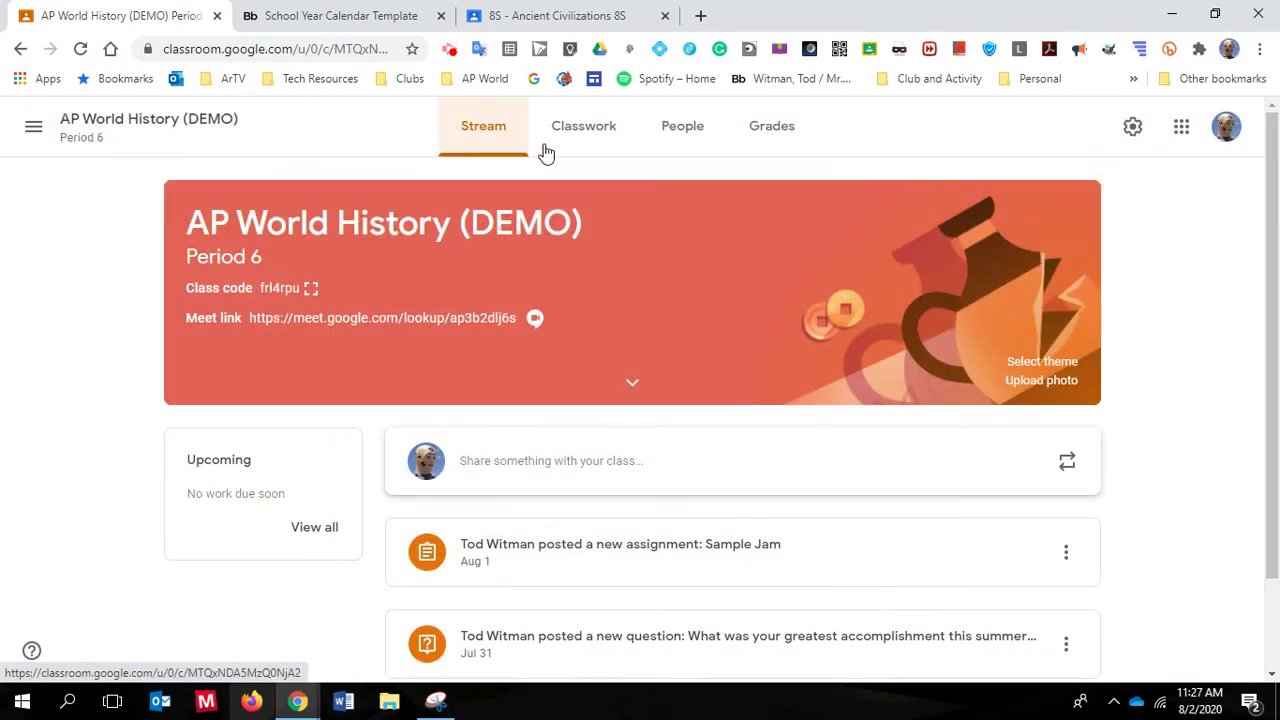
Switch to 8S - Ancient Civilizations and open its settings showing section 8S and room 209
click(35, 127)
drag(103, 420, 192, 398)
click(110, 412)
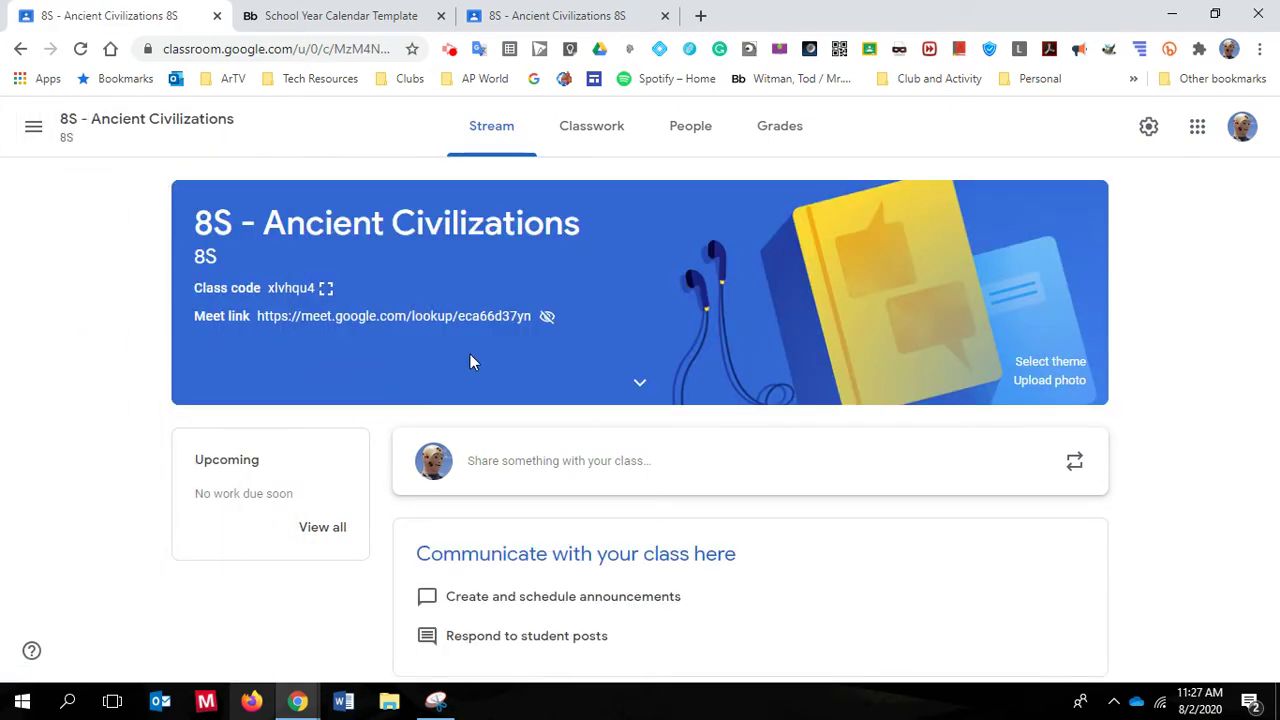
click(1148, 127)
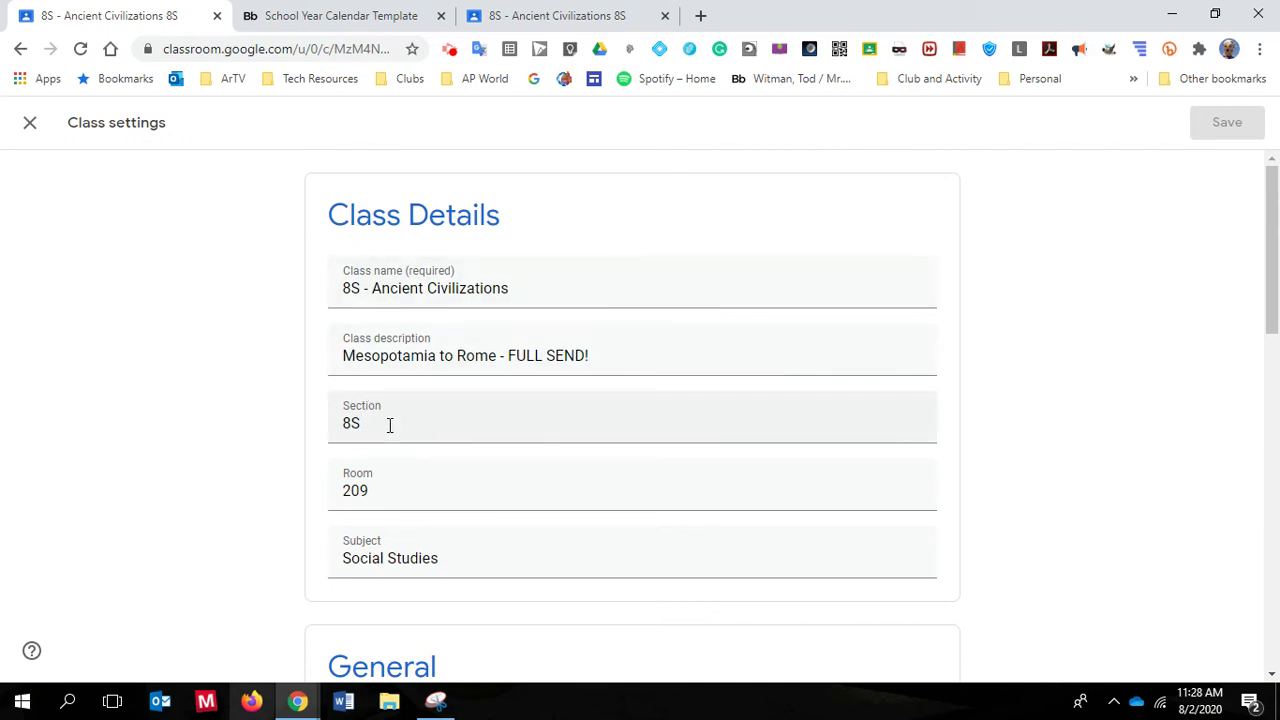
scroll(449, 551, down, 1)
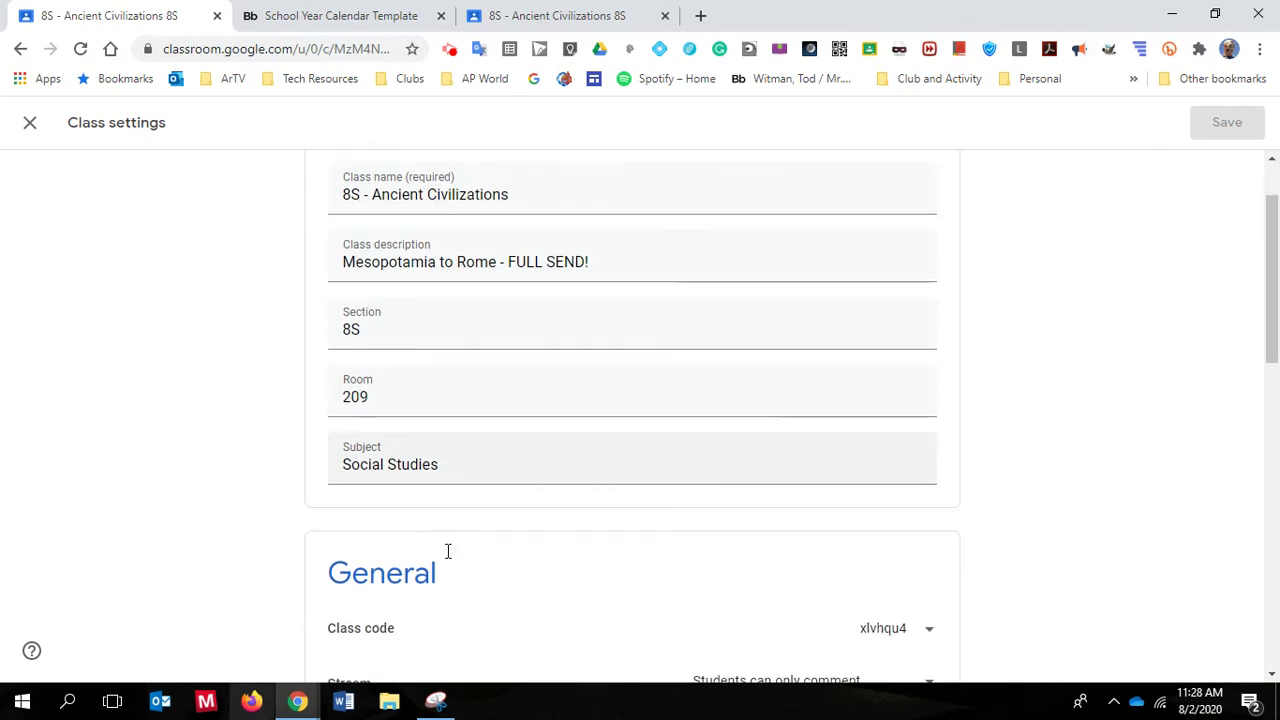
scroll(460, 437, down, 1)
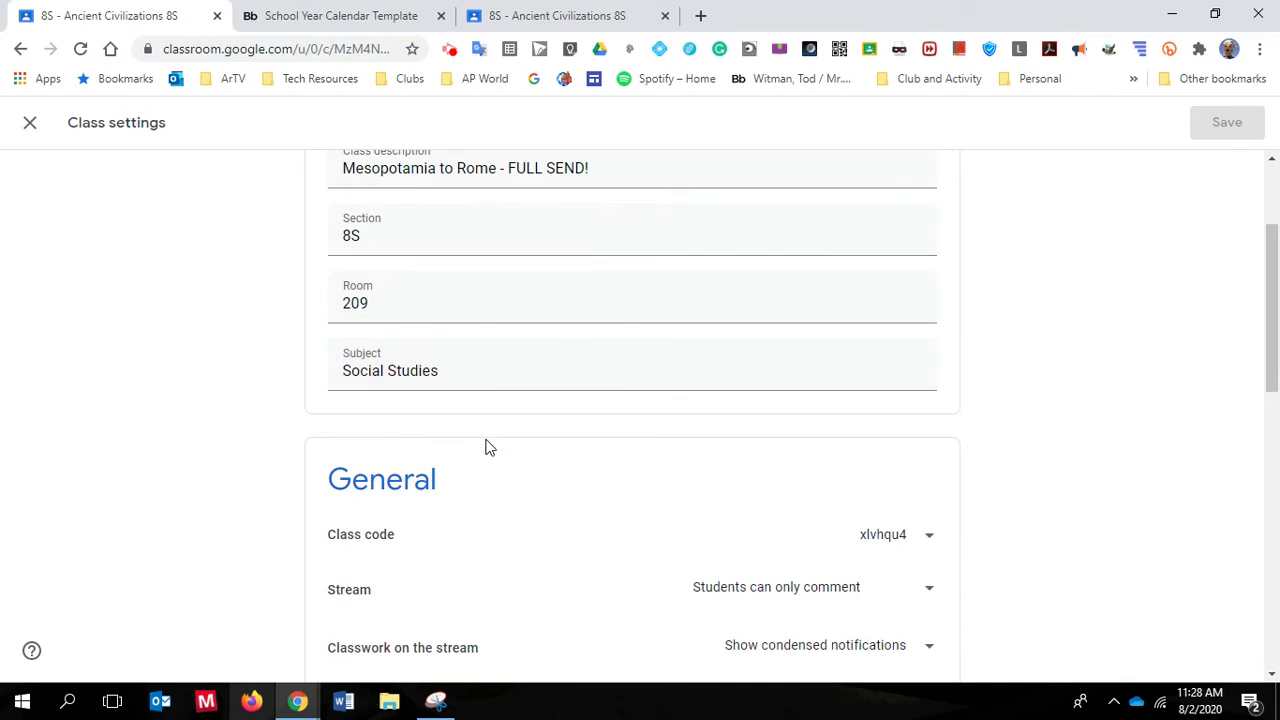
scroll(488, 447, down, 2)
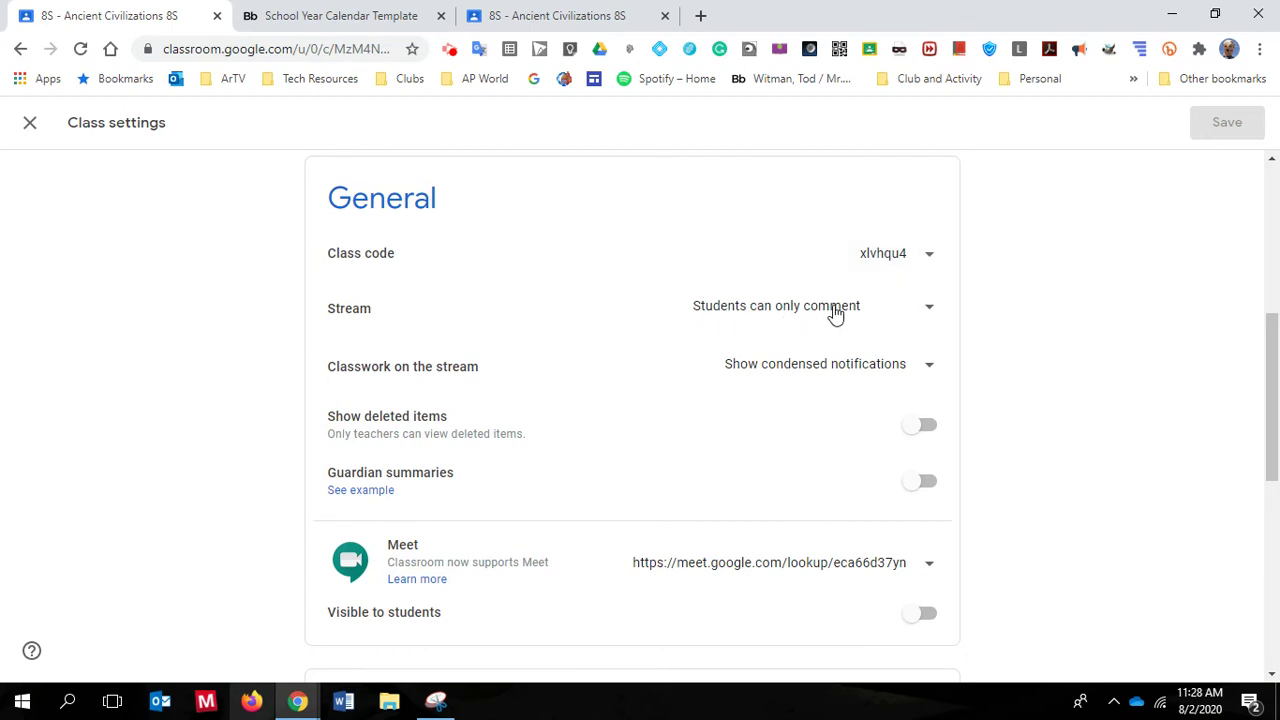
click(889, 314)
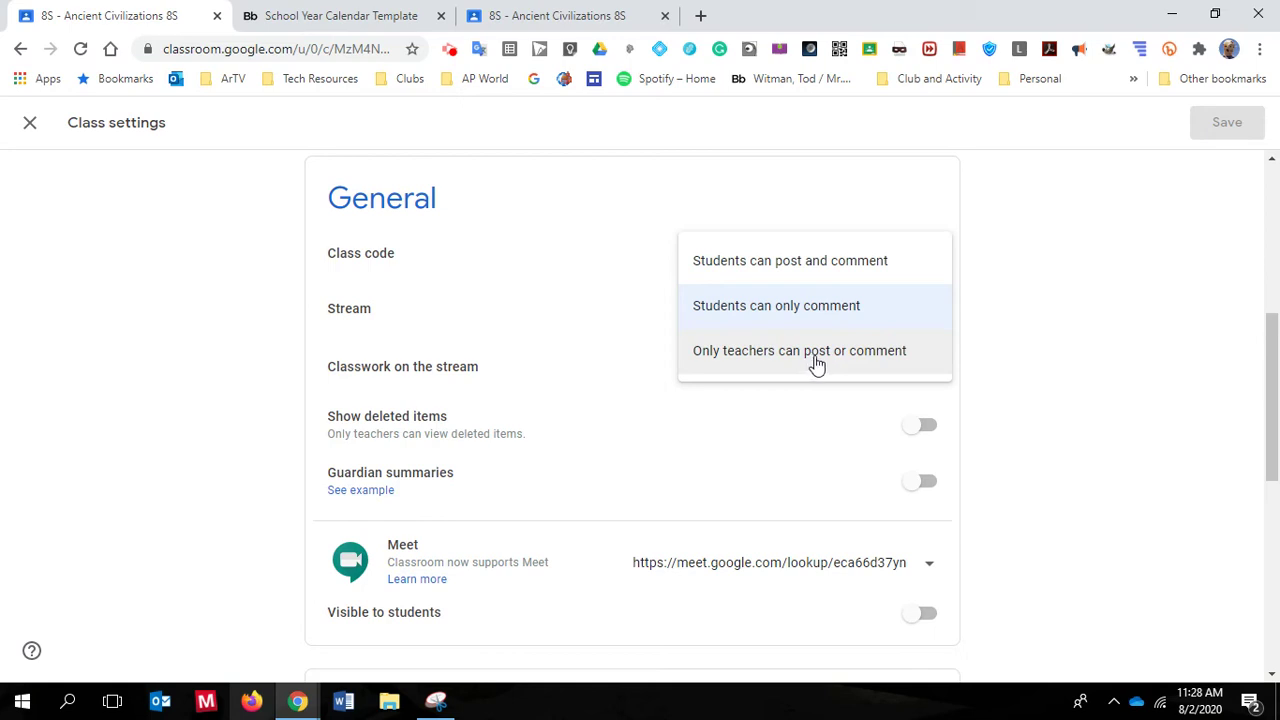
click(786, 310)
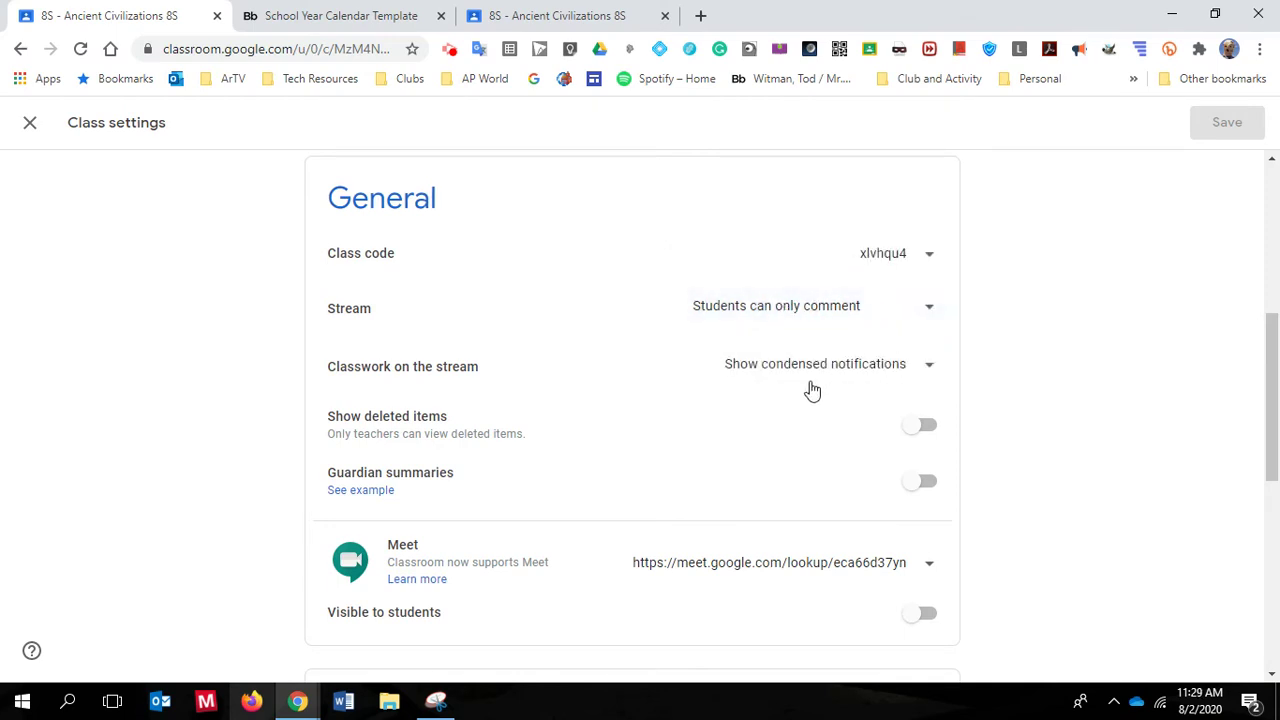
click(810, 368)
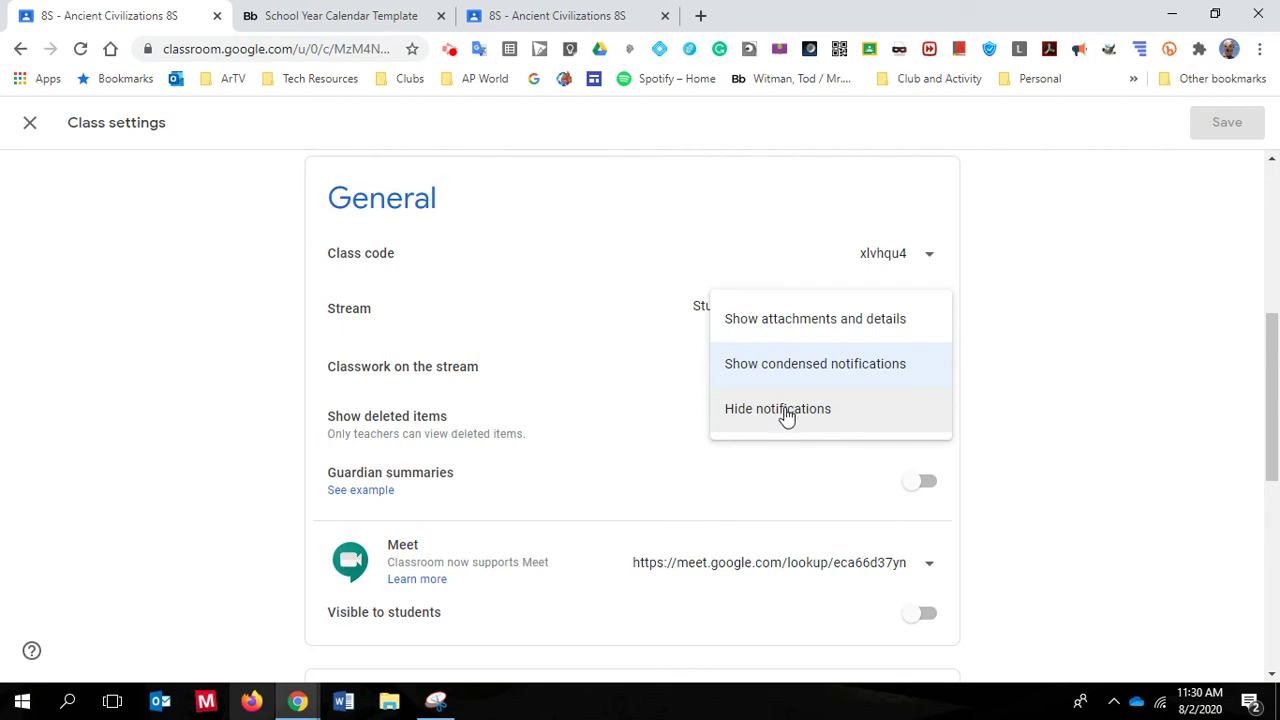
click(577, 366)
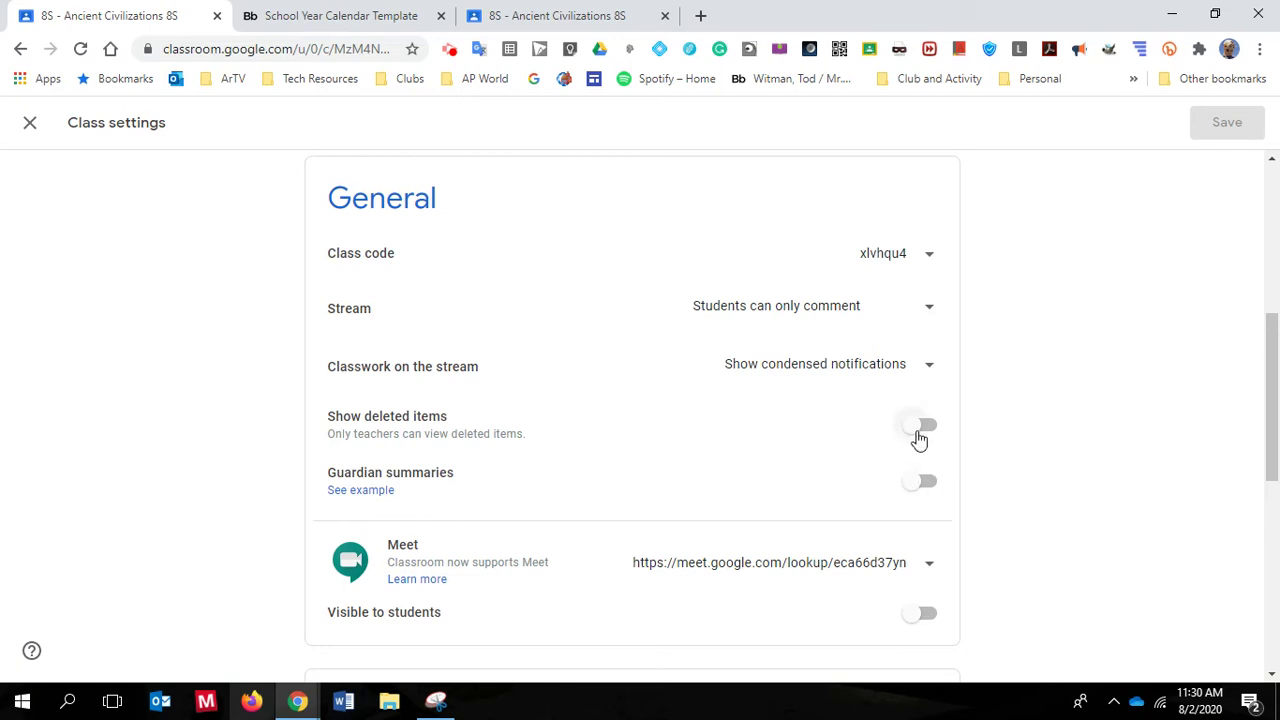
Scroll the 8S class settings down to the Meet link row above Grading
scroll(843, 495, down, 1)
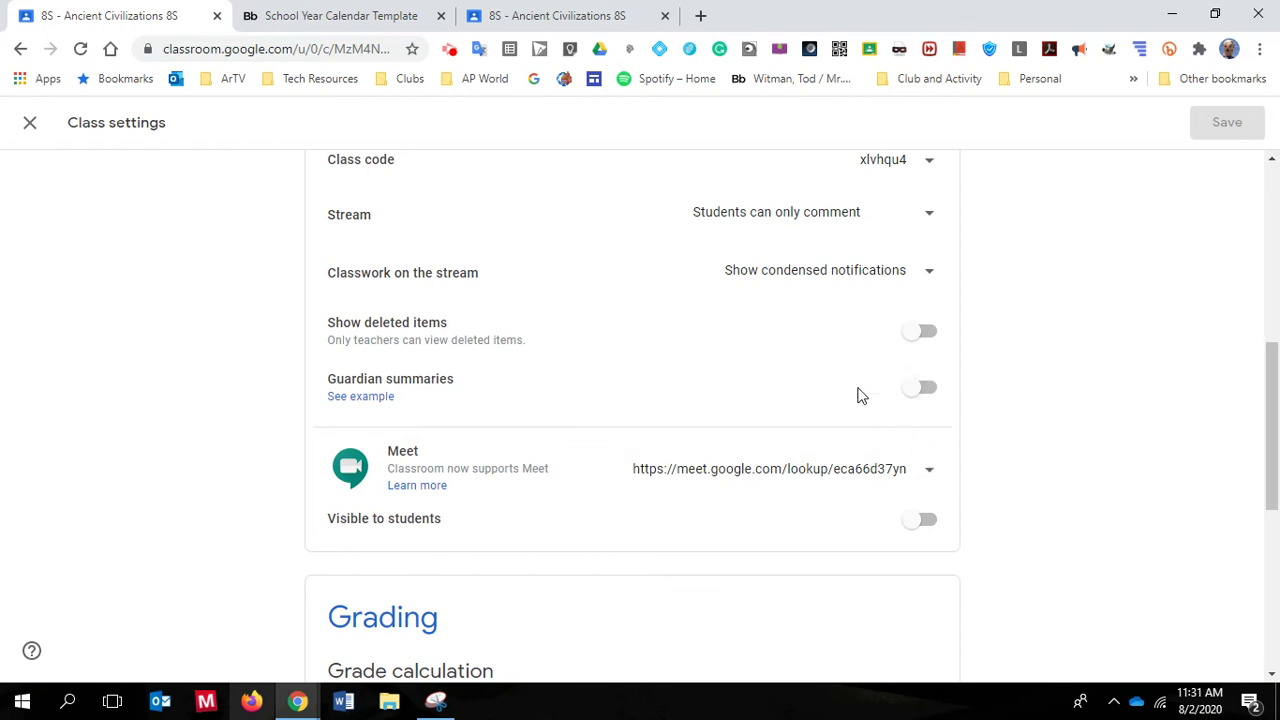
scroll(951, 389, down, 1)
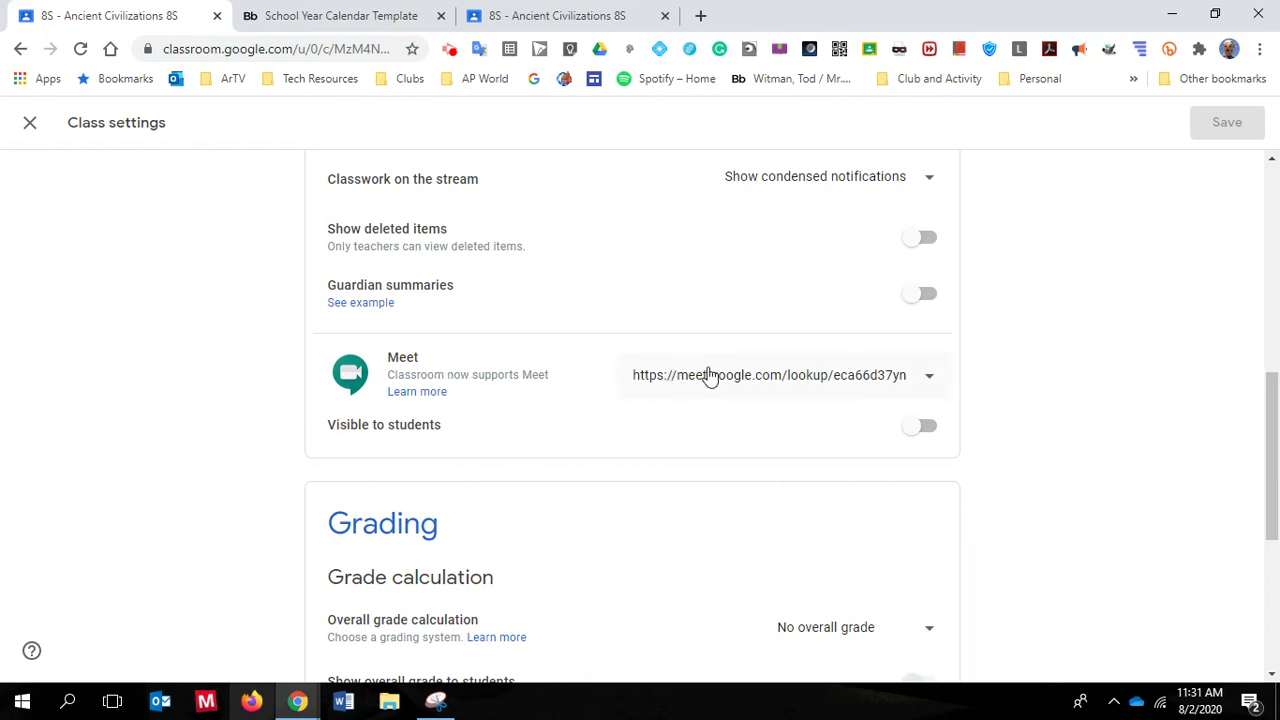
click(929, 380)
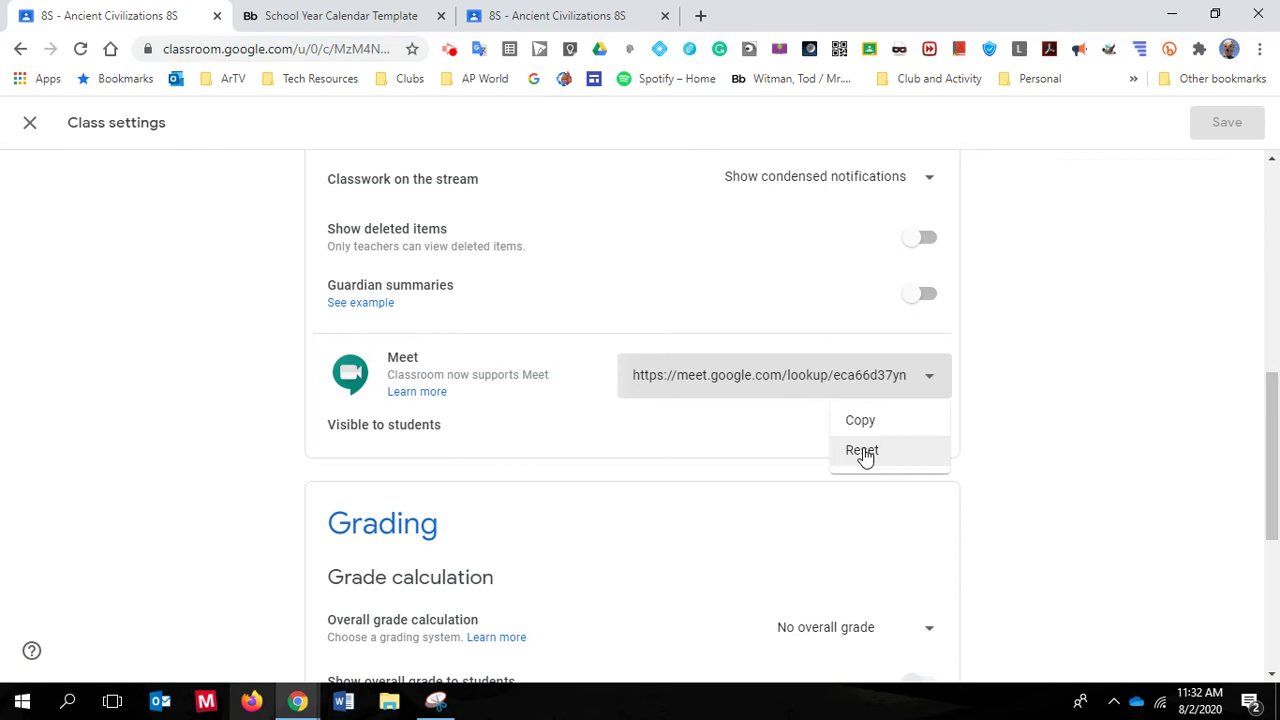
click(750, 433)
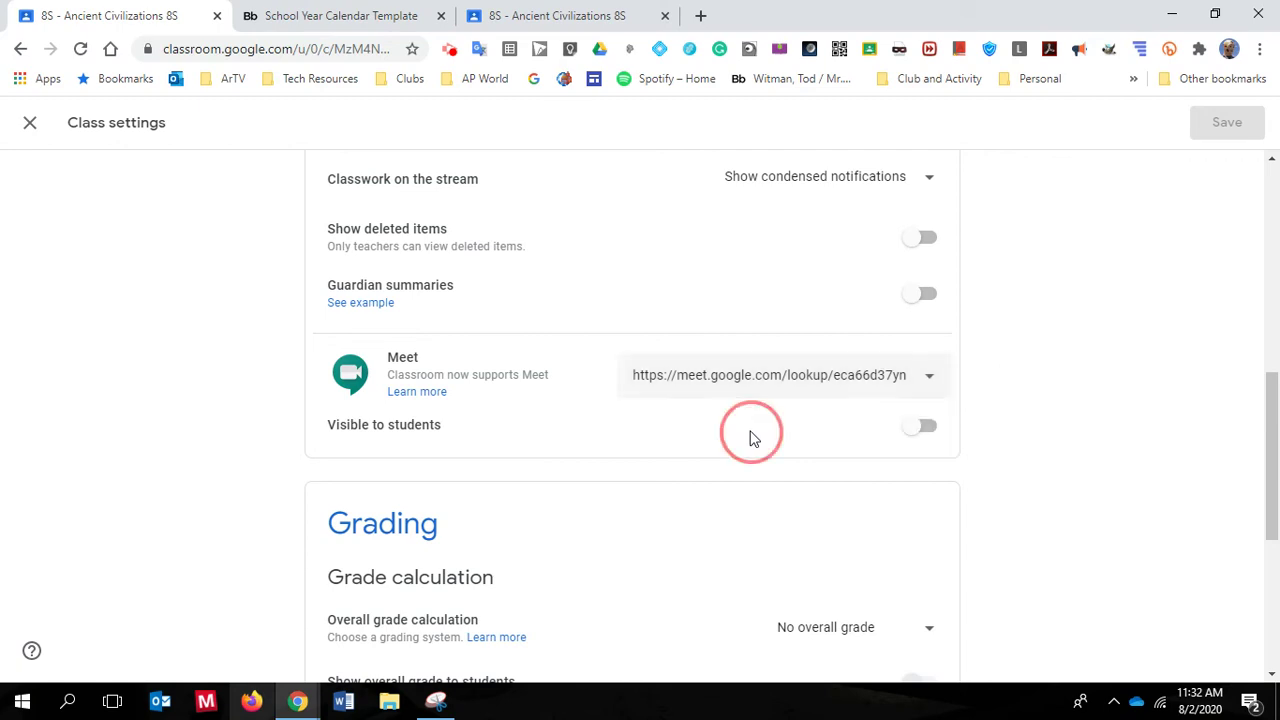
Generate the class Meet link and leave 'Visible to students' switched off
click(915, 430)
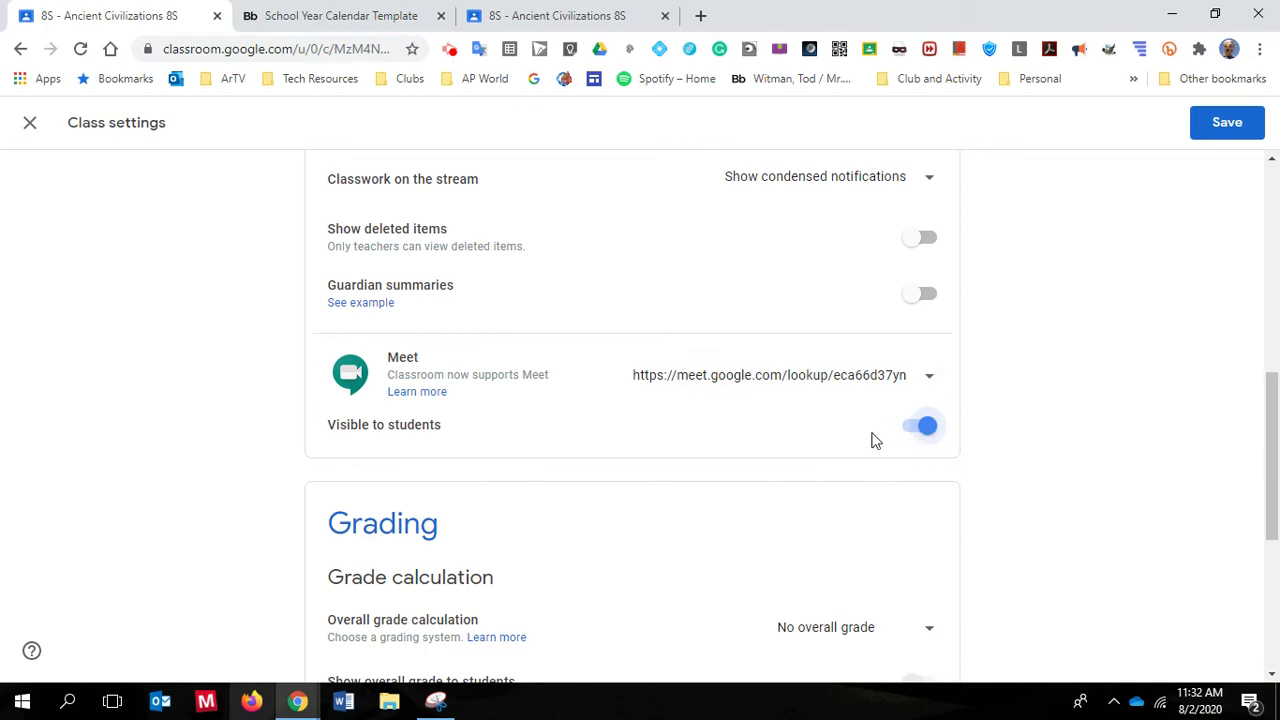
scroll(871, 437, up, 3)
scroll(877, 443, down, 2)
click(927, 521)
scroll(797, 500, down, 1)
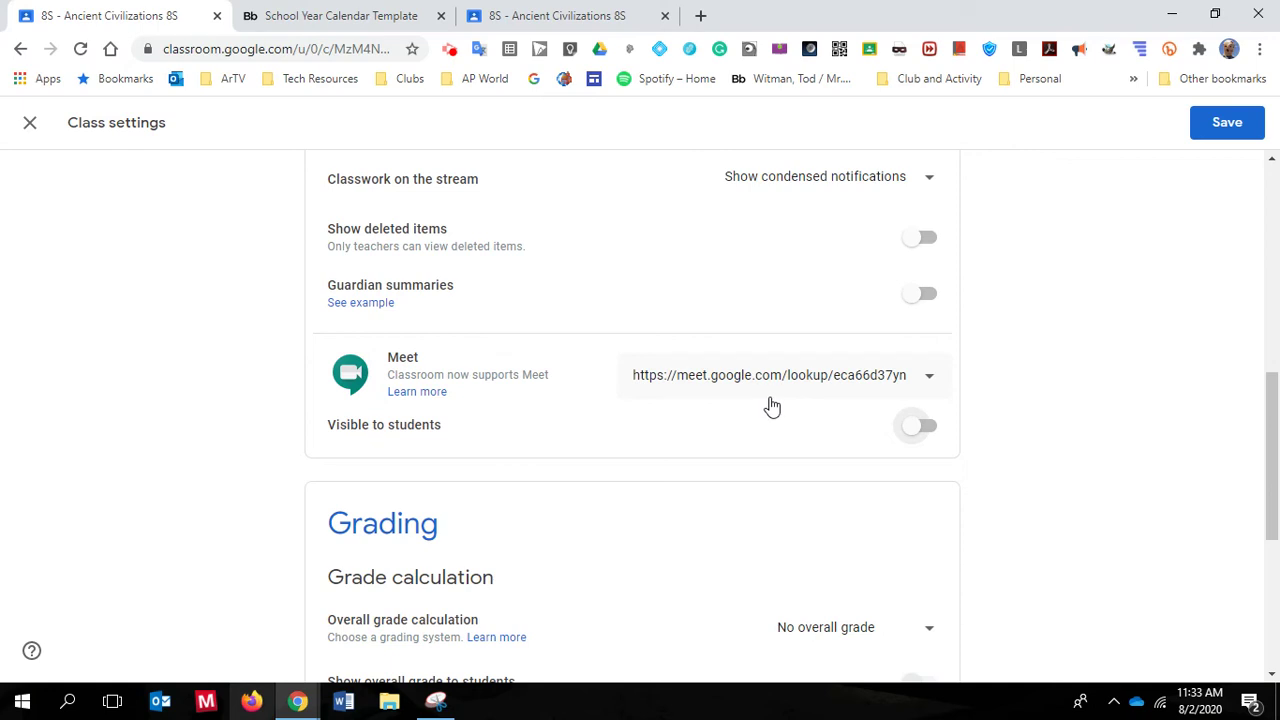
Choose 'No overall grade' in the Overall grade calculation dropdown under Grading
scroll(771, 405, down, 2)
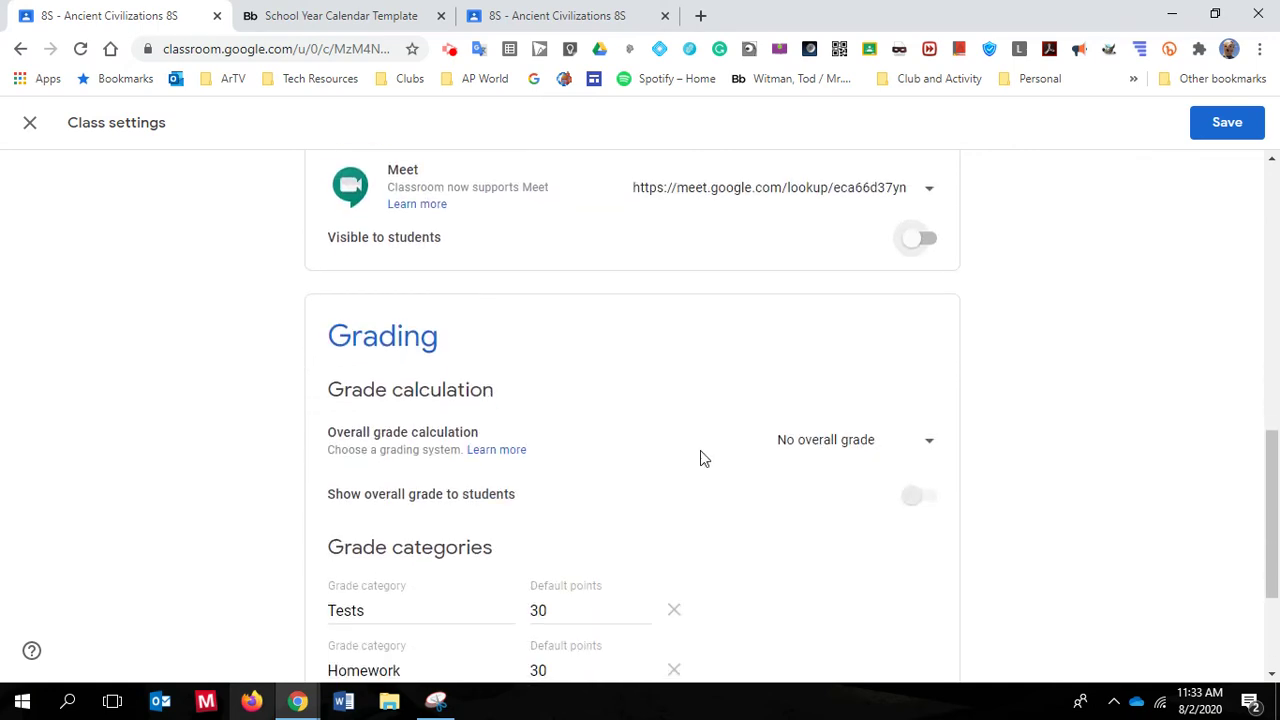
scroll(701, 469, down, 1)
scroll(746, 466, down, 1)
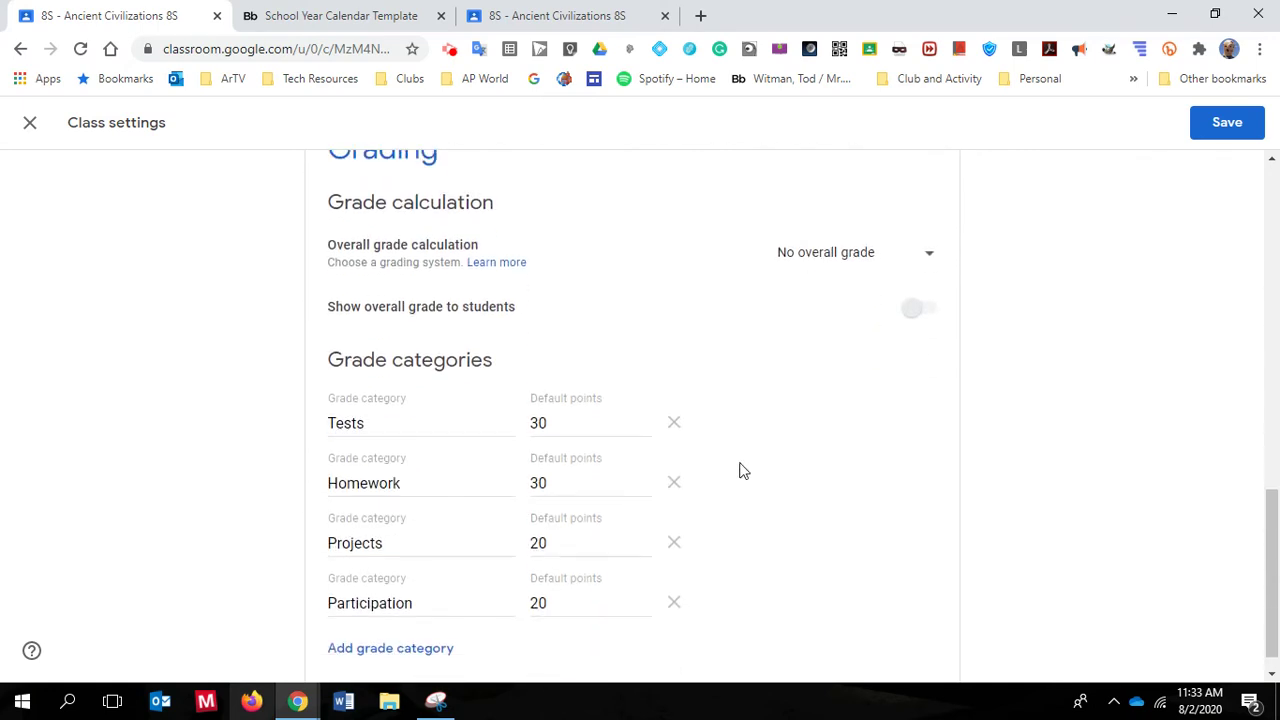
scroll(745, 465, up, 1)
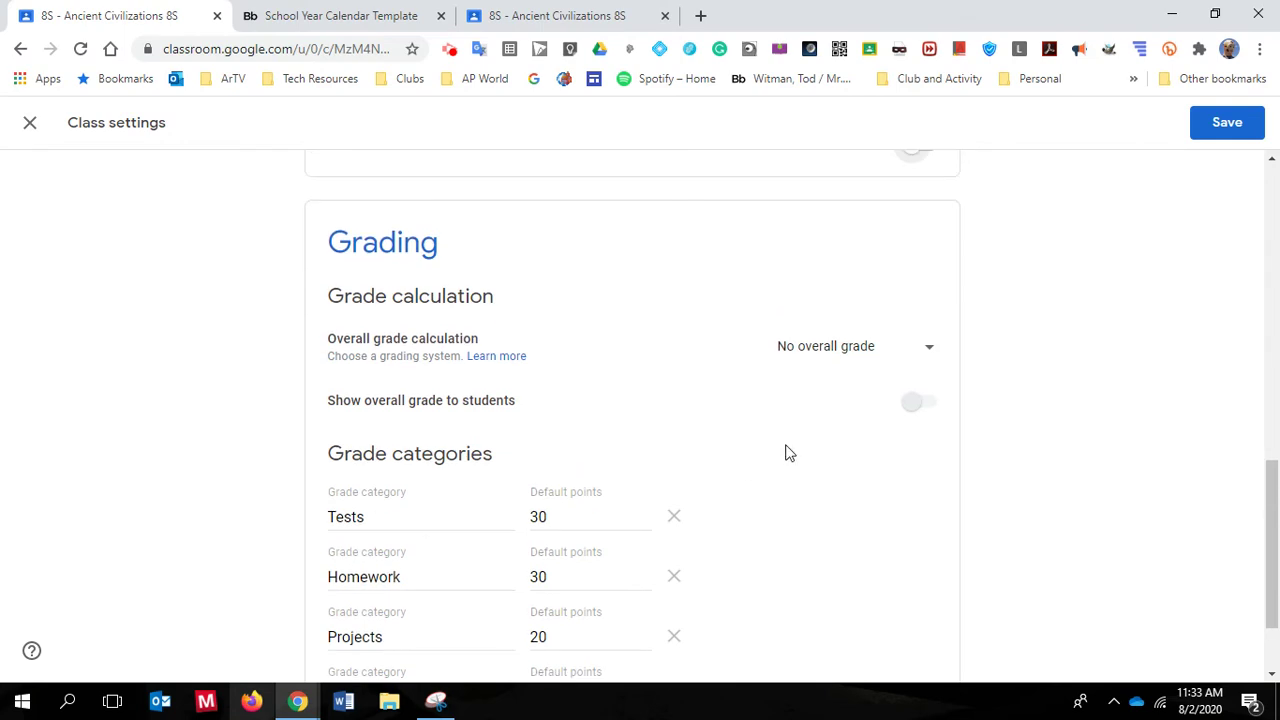
click(857, 355)
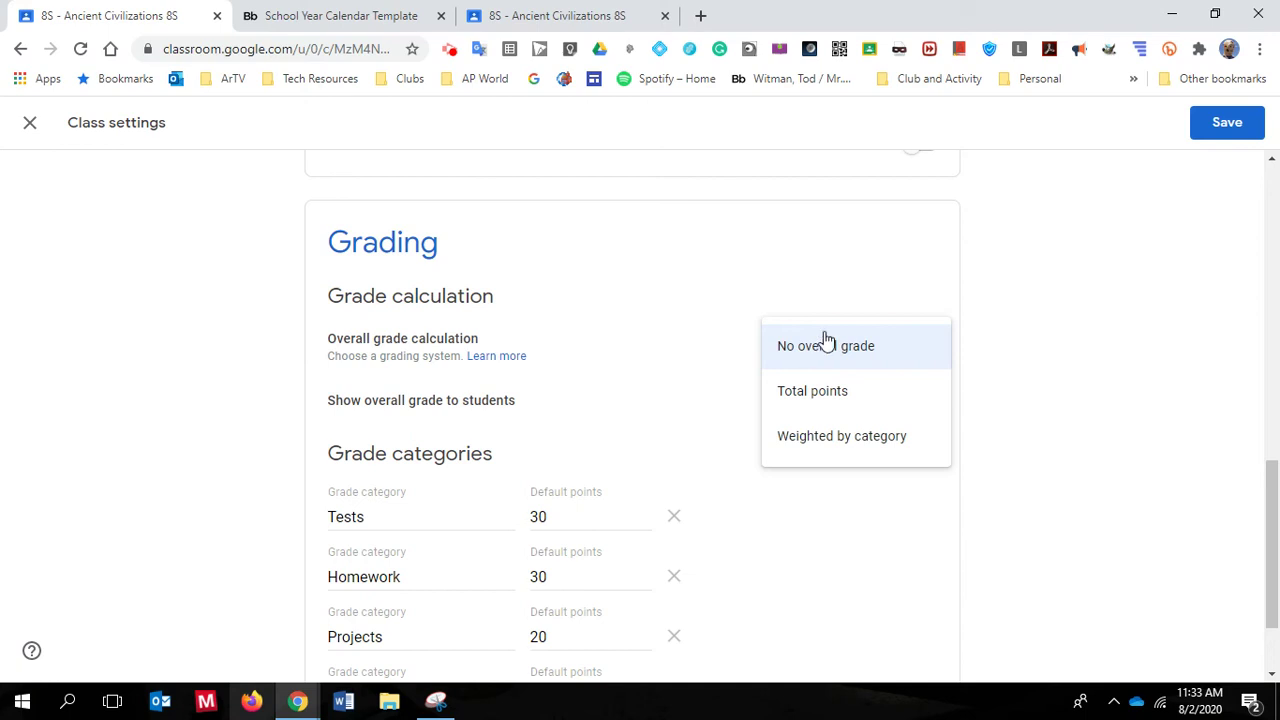
click(836, 357)
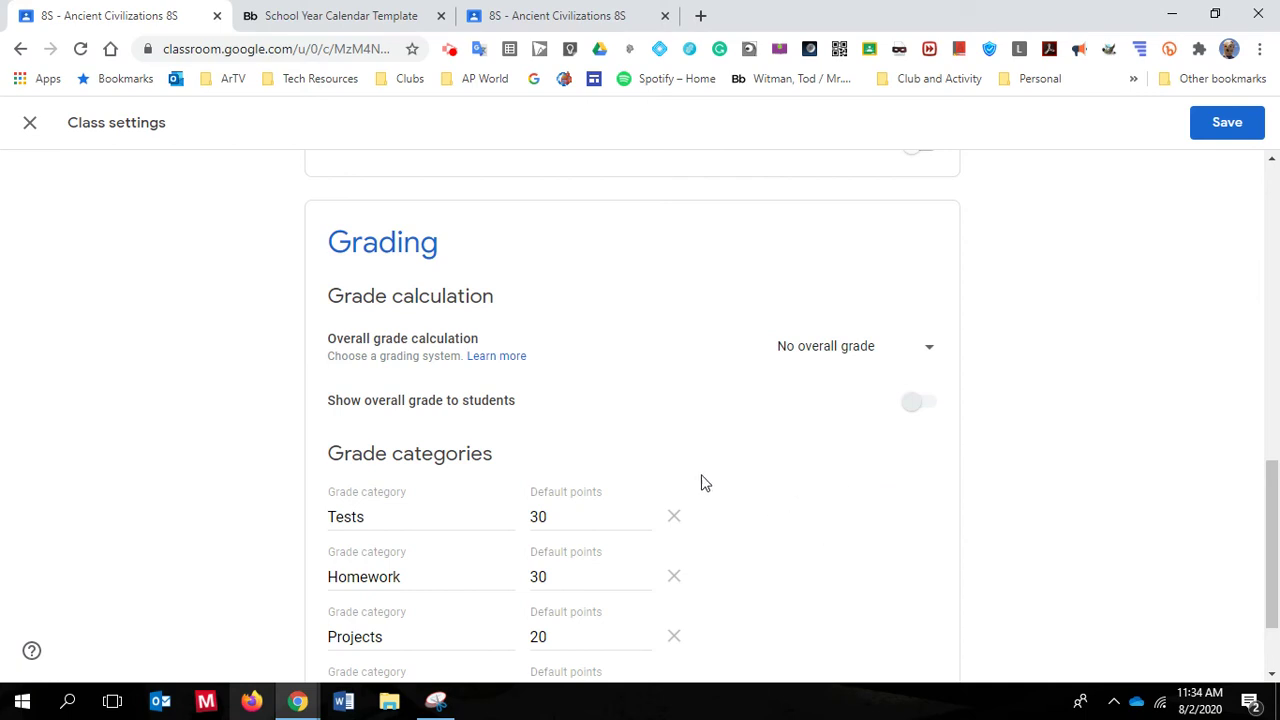
scroll(690, 483, down, 1)
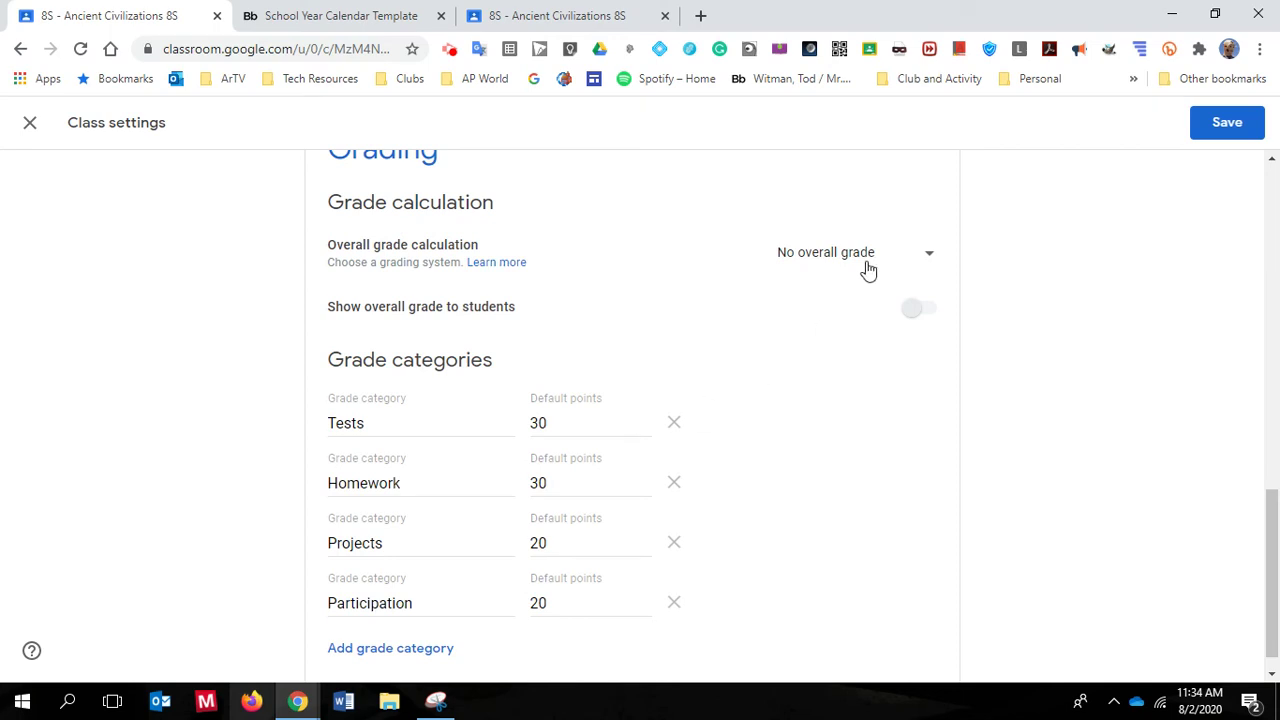
scroll(854, 395, down, 1)
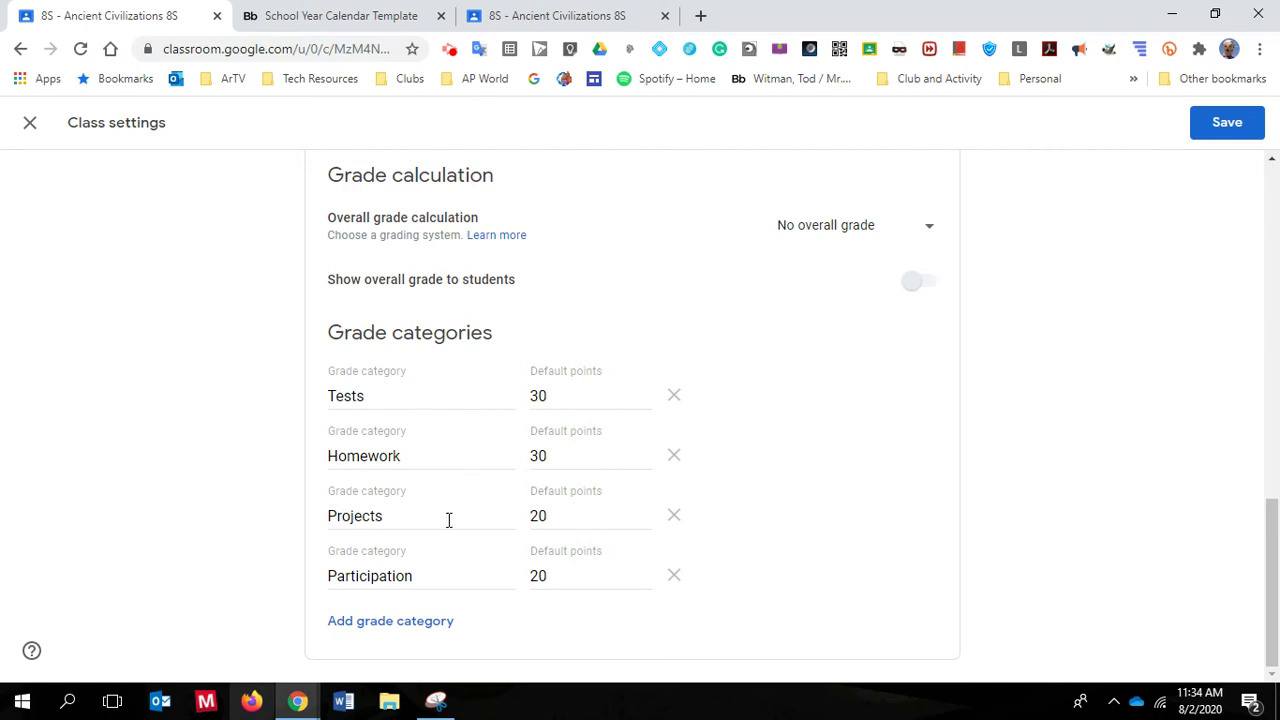
Enter default points Tests 100, Homework 10, Projects 50, Participation 5
click(571, 394)
key(BackSpace)
key(BackSpace)
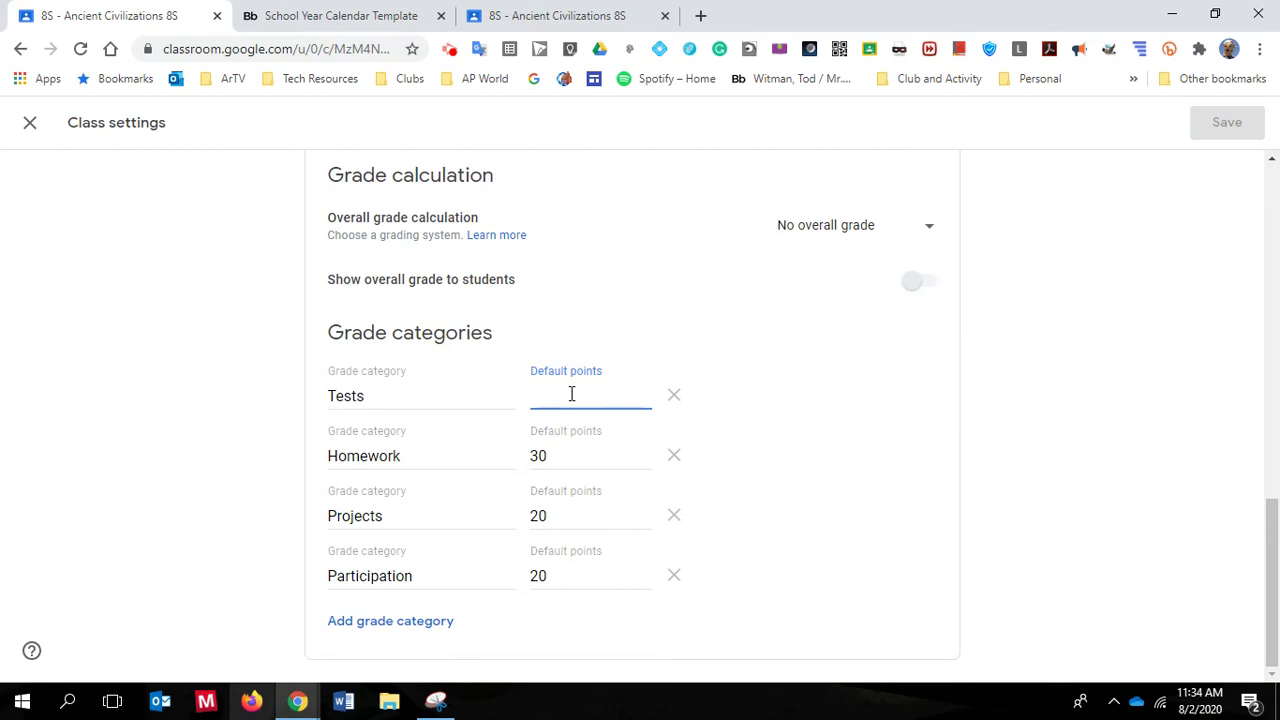
text(100)
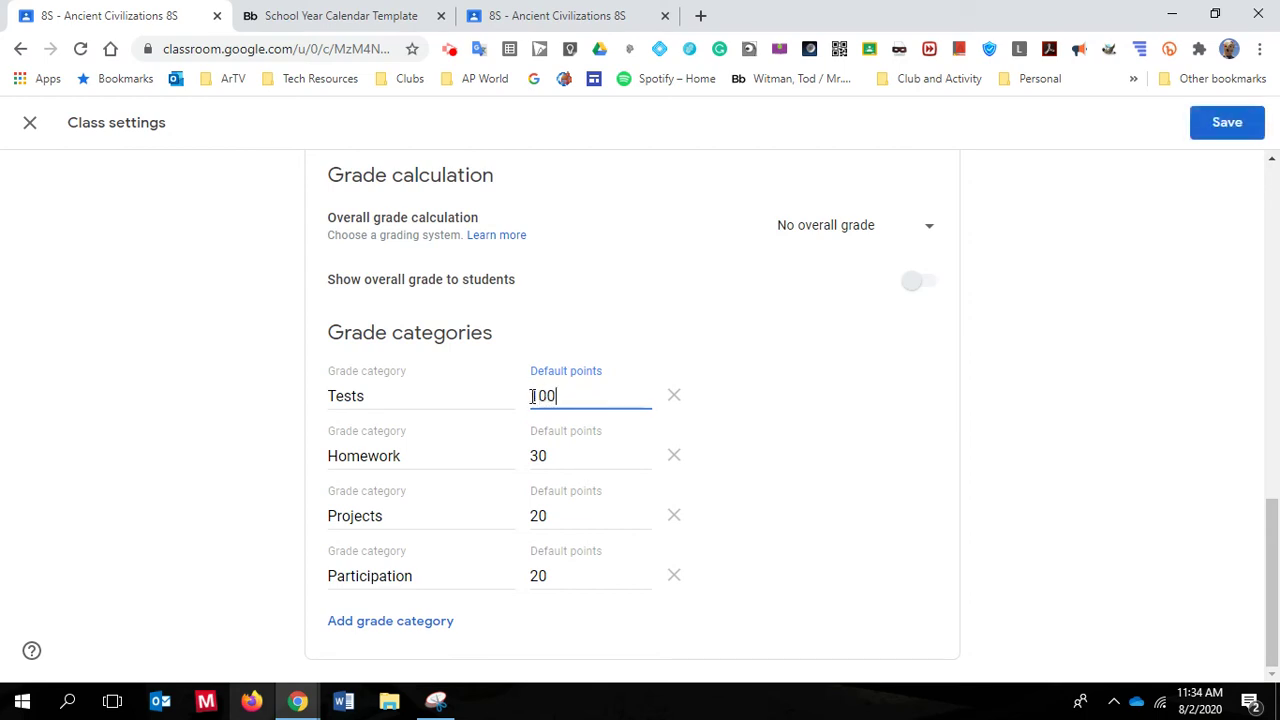
click(563, 456)
key(BackSpace)
key(BackSpace)
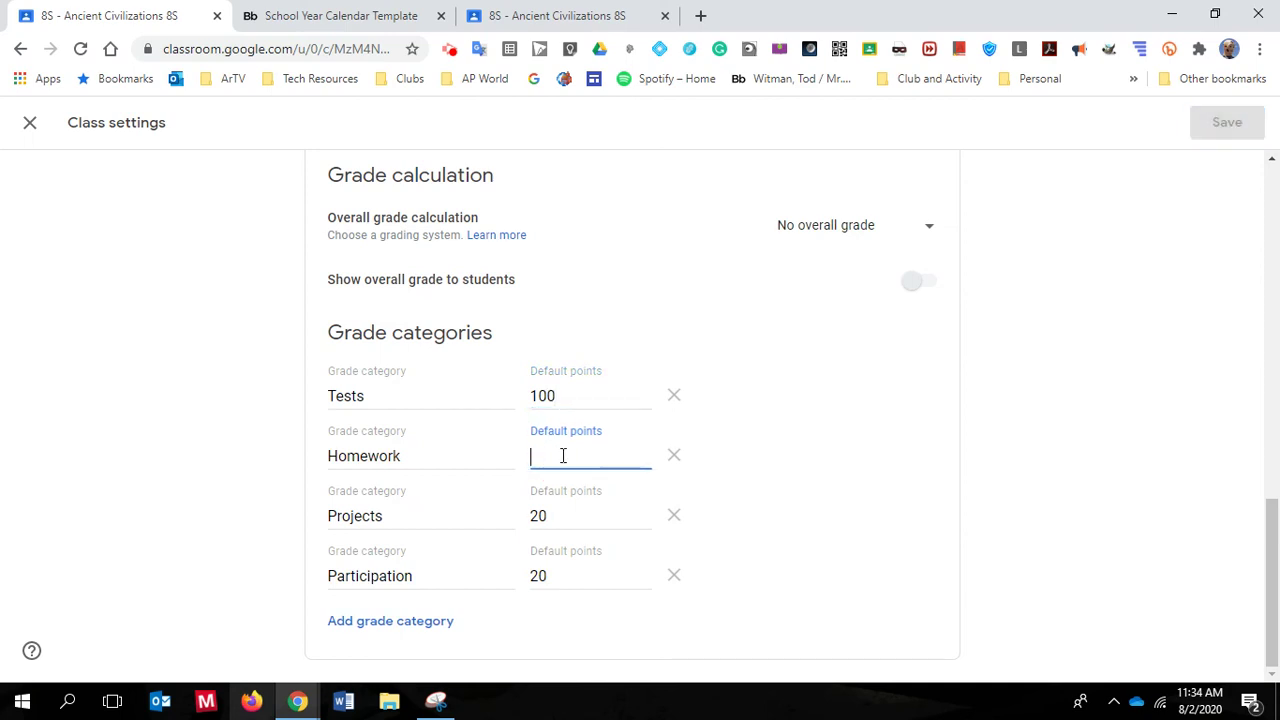
text(10)
click(559, 514)
key(BackSpace)
key(BackSpace)
text(50)
click(559, 568)
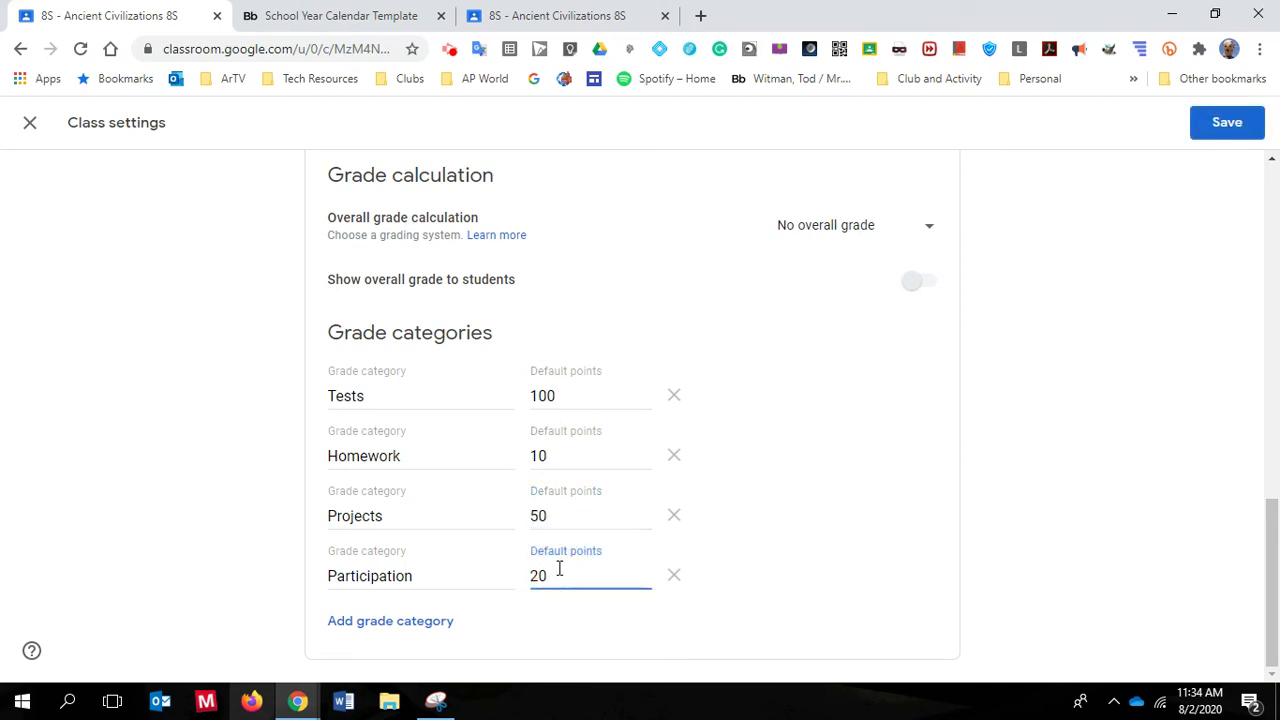
key(BackSpace)
key(BackSpace)
text(5)
Correct the Homework default points from 10 to 15
click(574, 457)
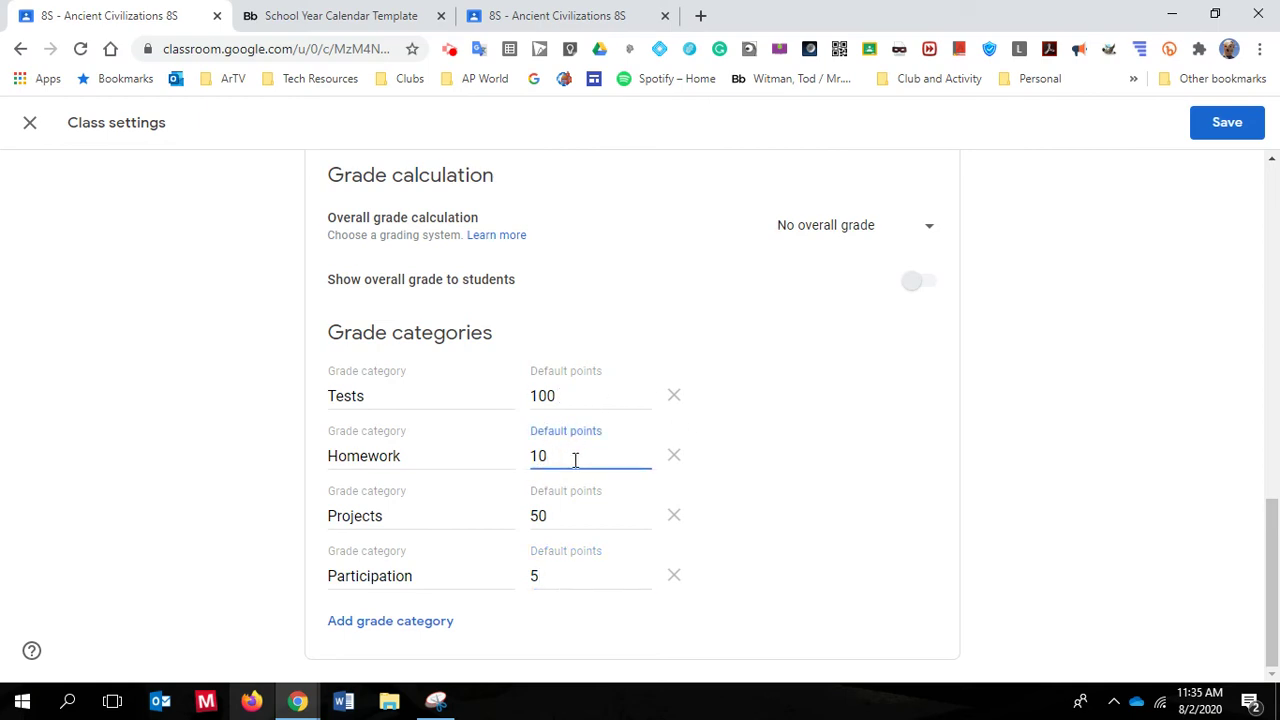
key(BackSpace)
text(5)
Add grade category 'DW' with 10 default points, then save the 8S settings
click(376, 633)
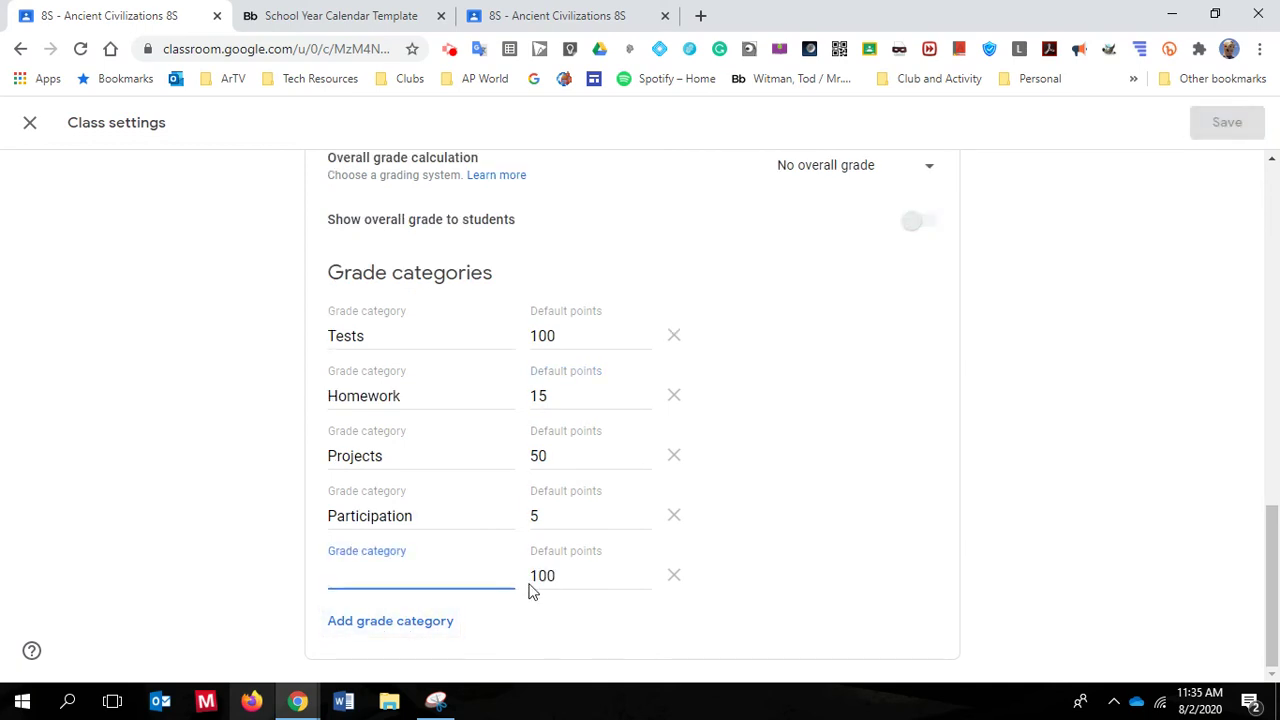
text(DW)
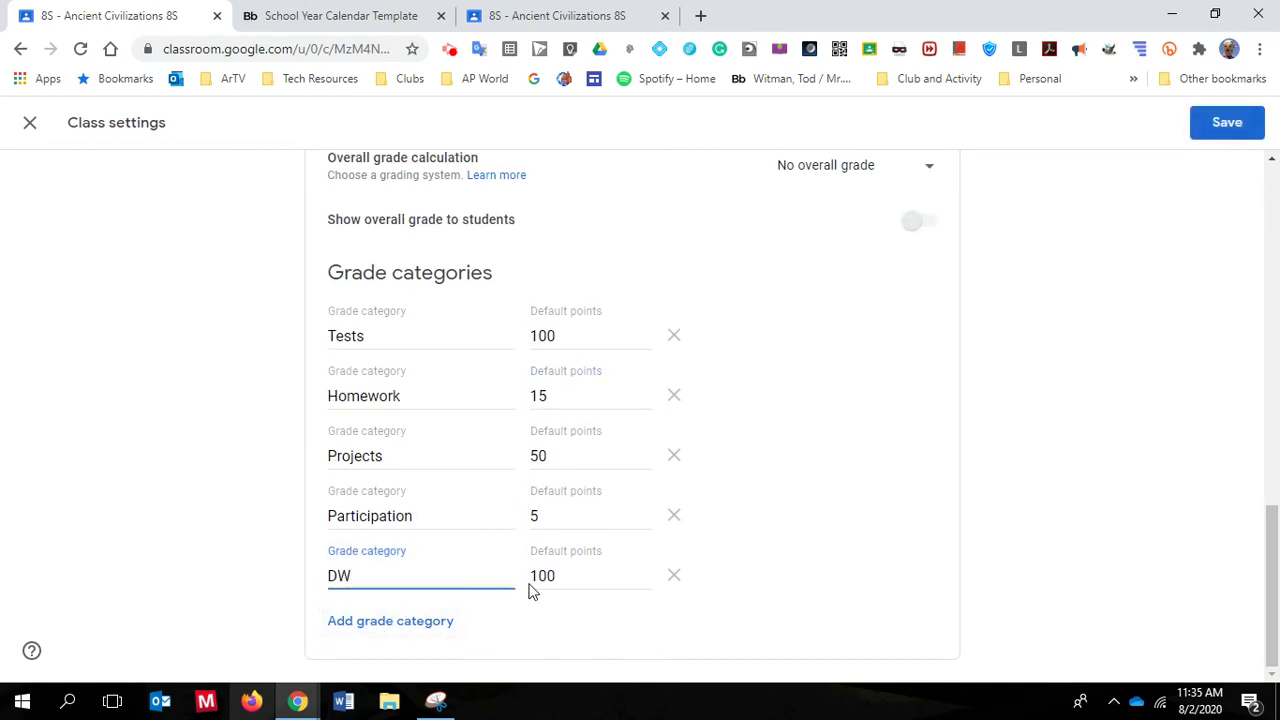
click(566, 575)
key(BackSpace)
key(BackSpace)
key(BackSpace)
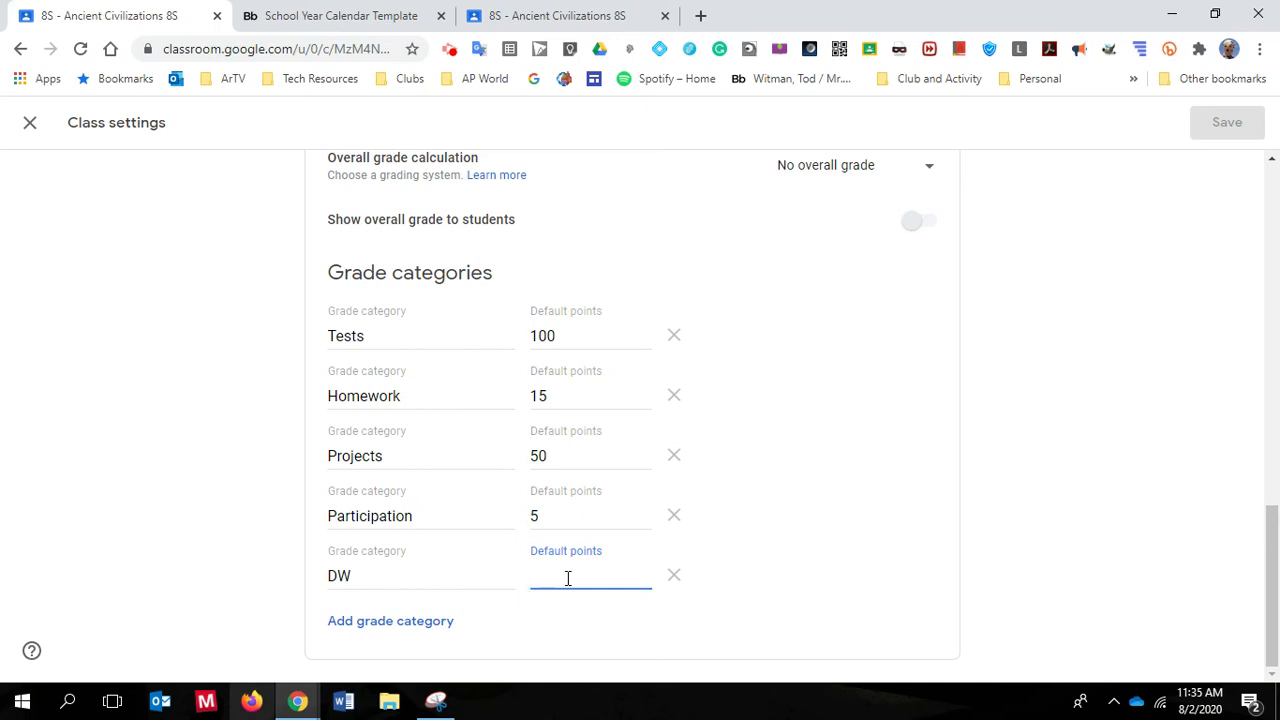
text(10)
click(823, 521)
scroll(855, 547, up, 3)
click(1242, 135)
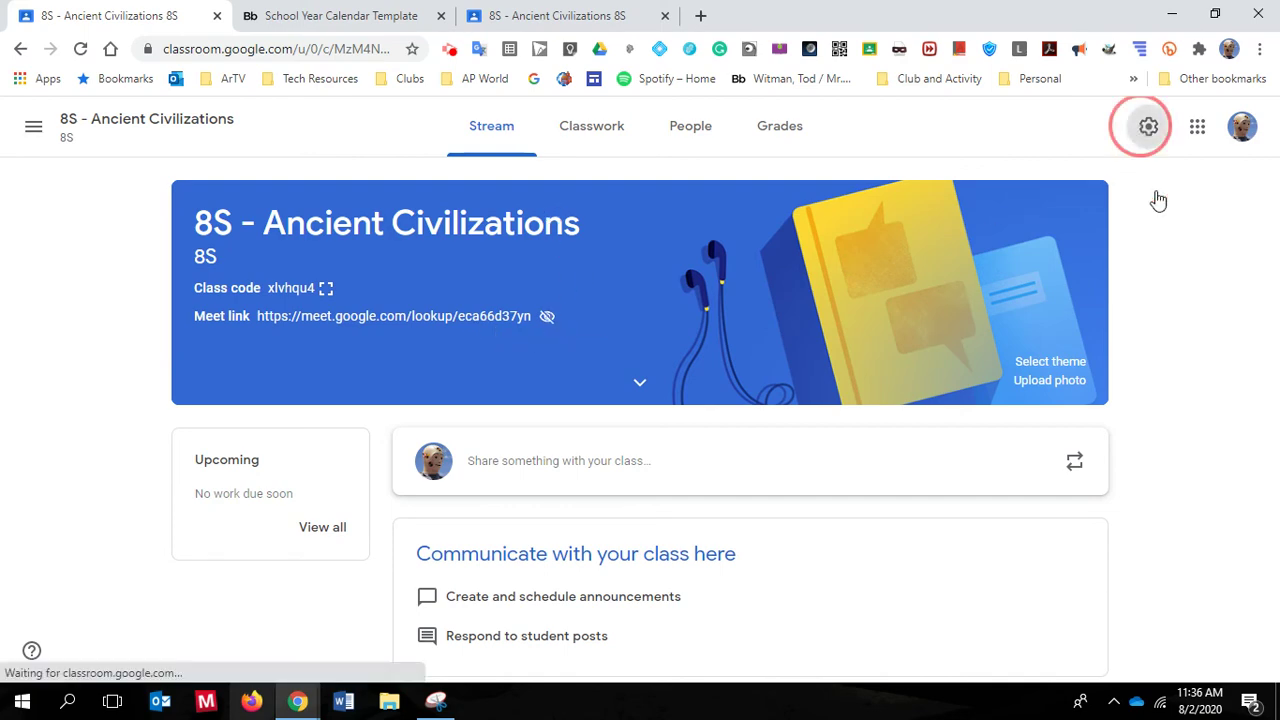
Make the Meet link visible to students, save, and expand the banner showing Social Studies, Room 209
click(1146, 128)
scroll(694, 457, down, 6)
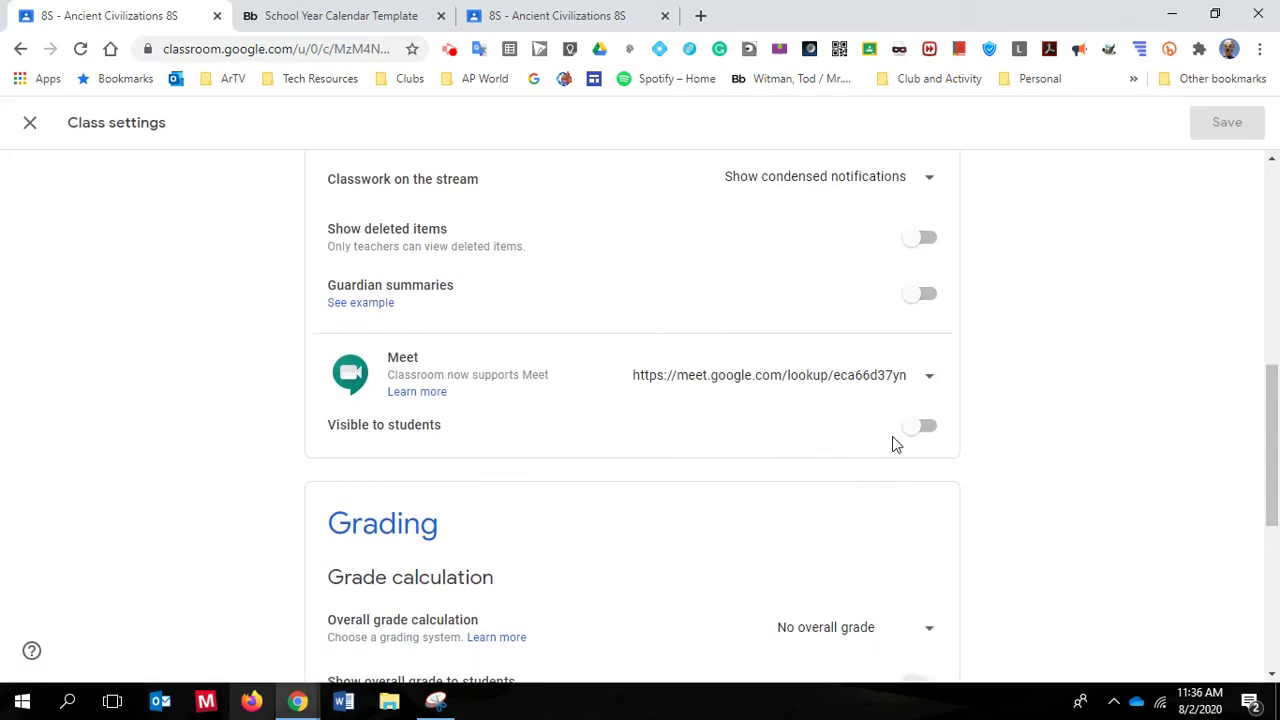
click(917, 428)
click(1228, 123)
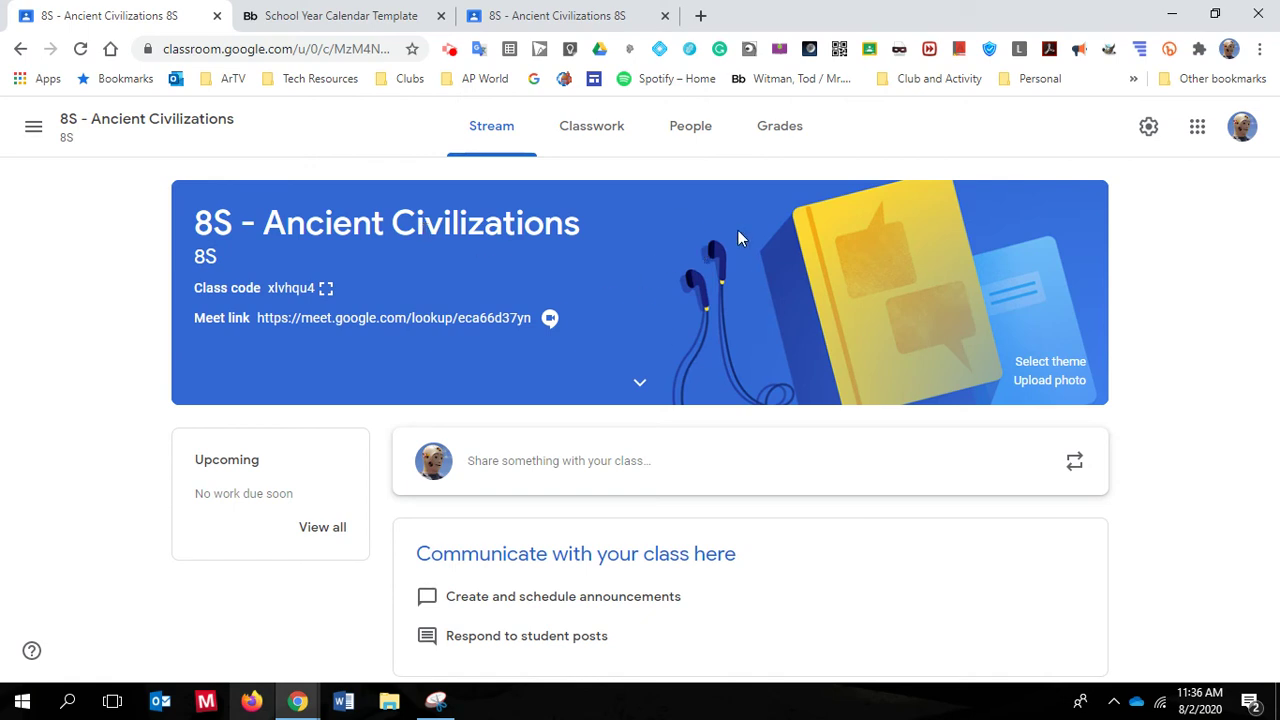
click(642, 388)
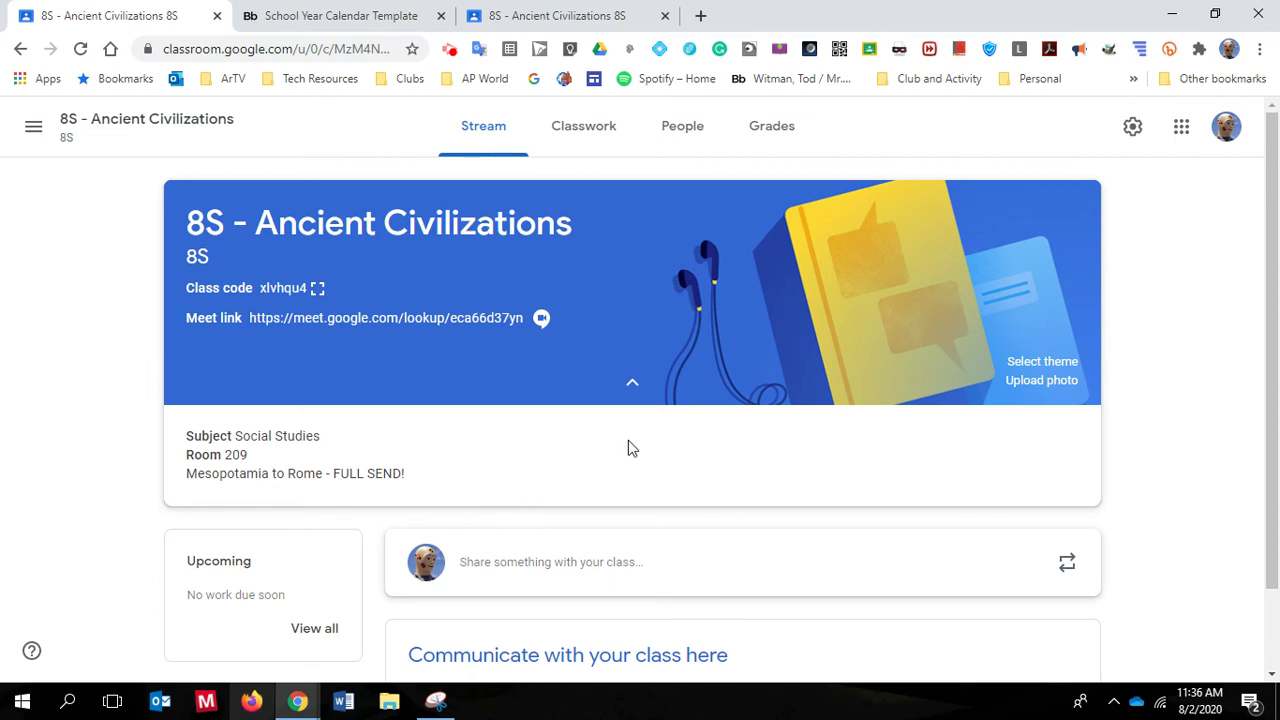
Go to the 8S Classwork page and view the Create menu options without choosing one
click(586, 126)
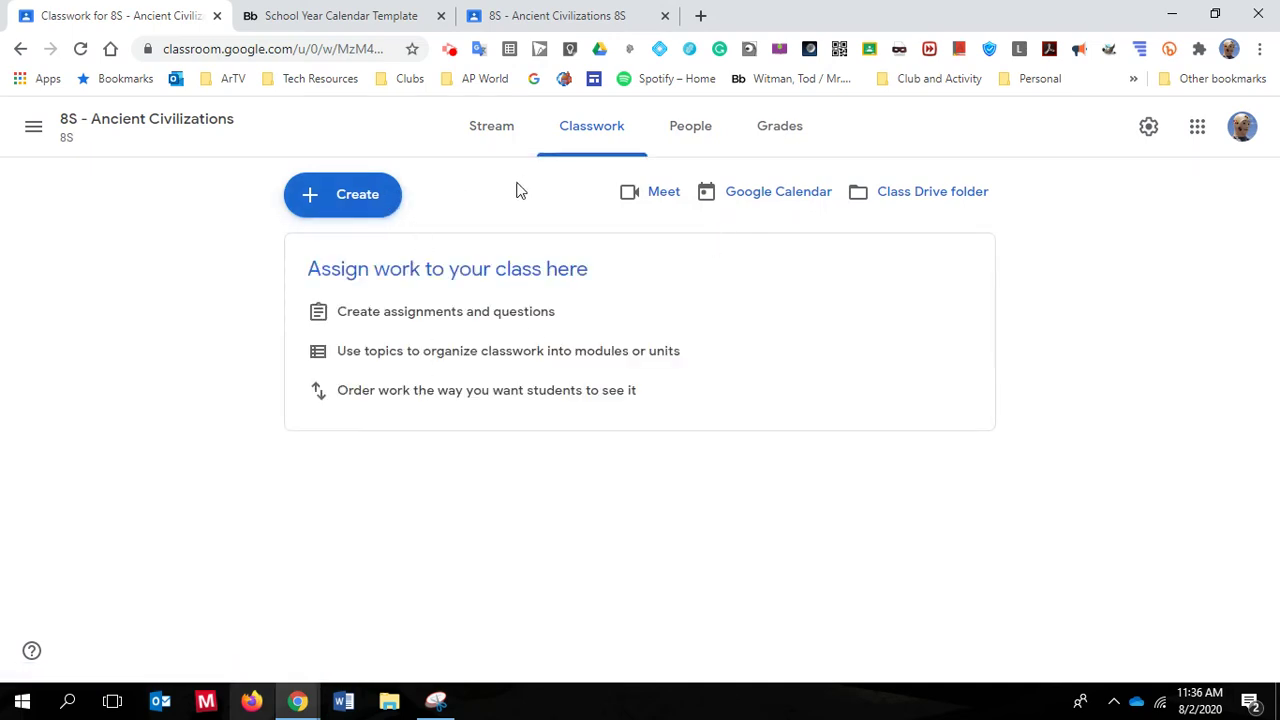
click(362, 206)
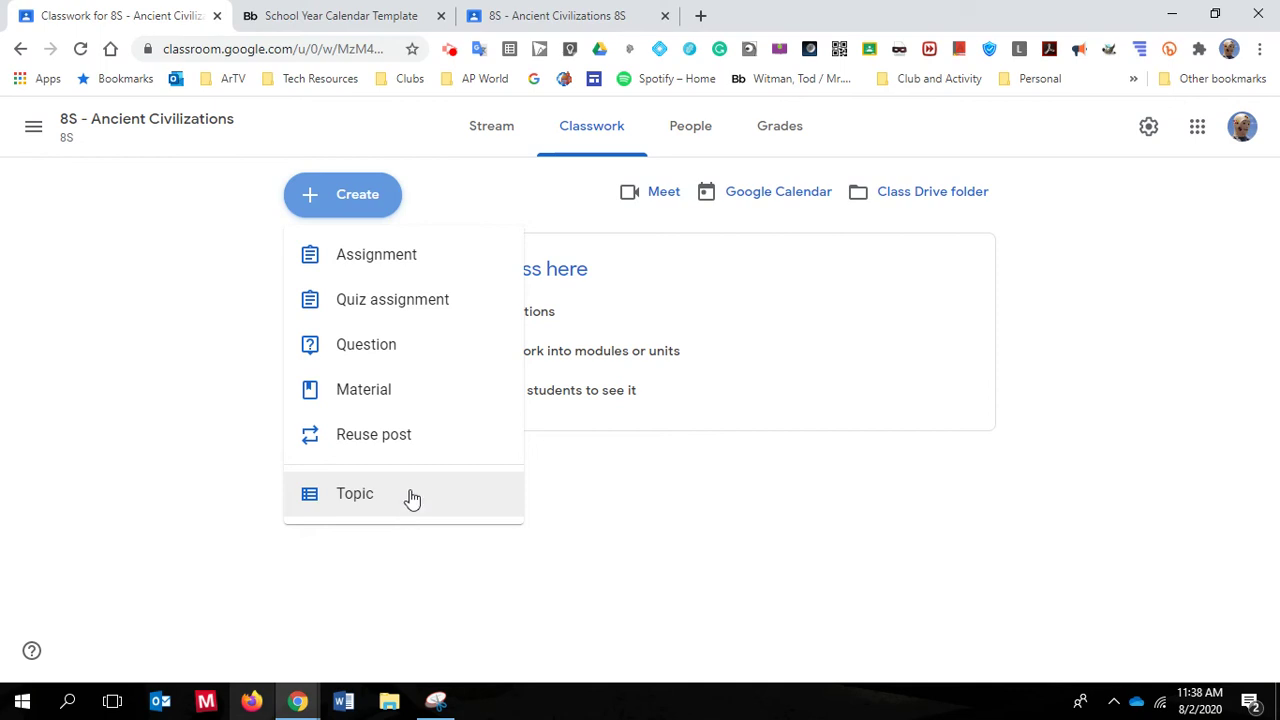
click(696, 519)
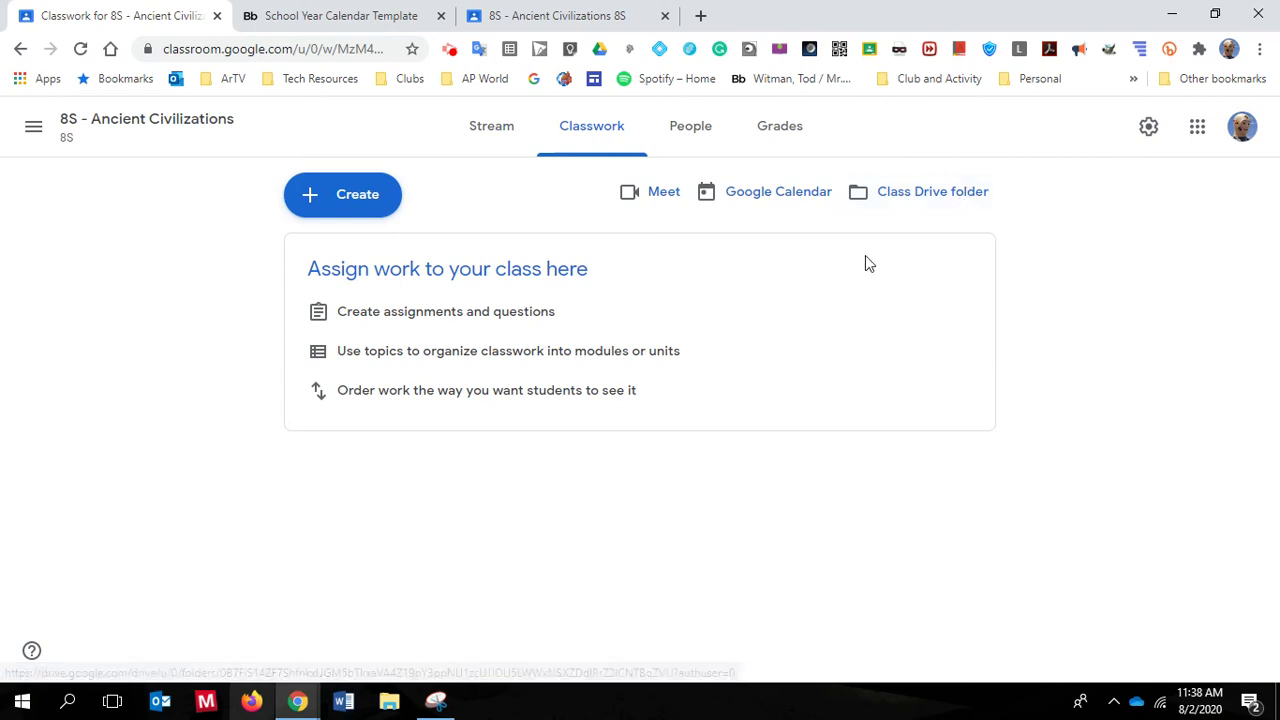
click(696, 130)
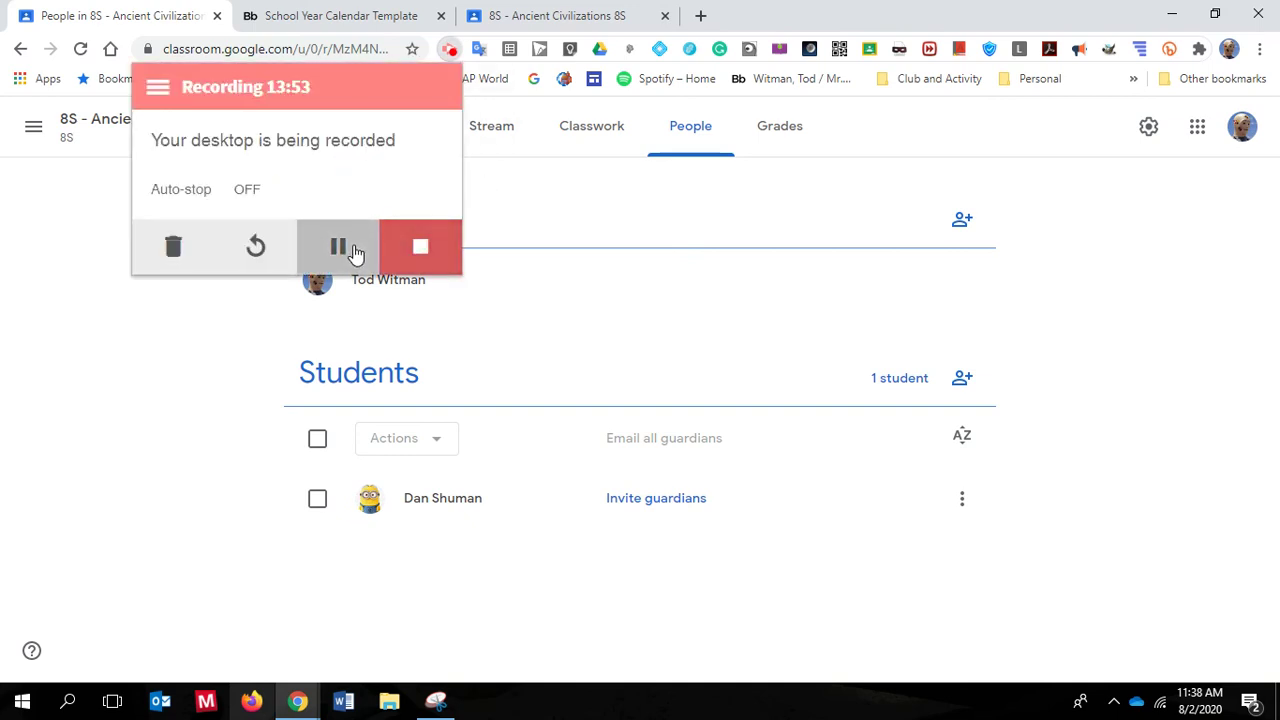
click(338, 246)
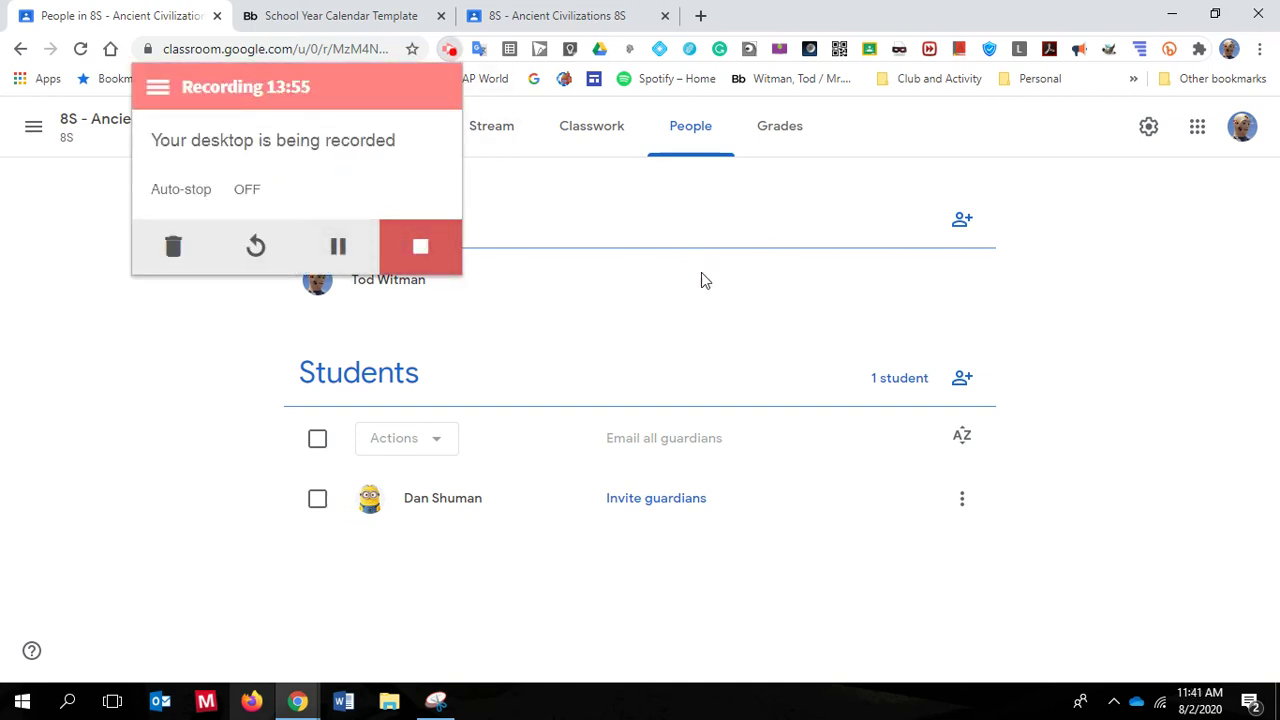
click(645, 258)
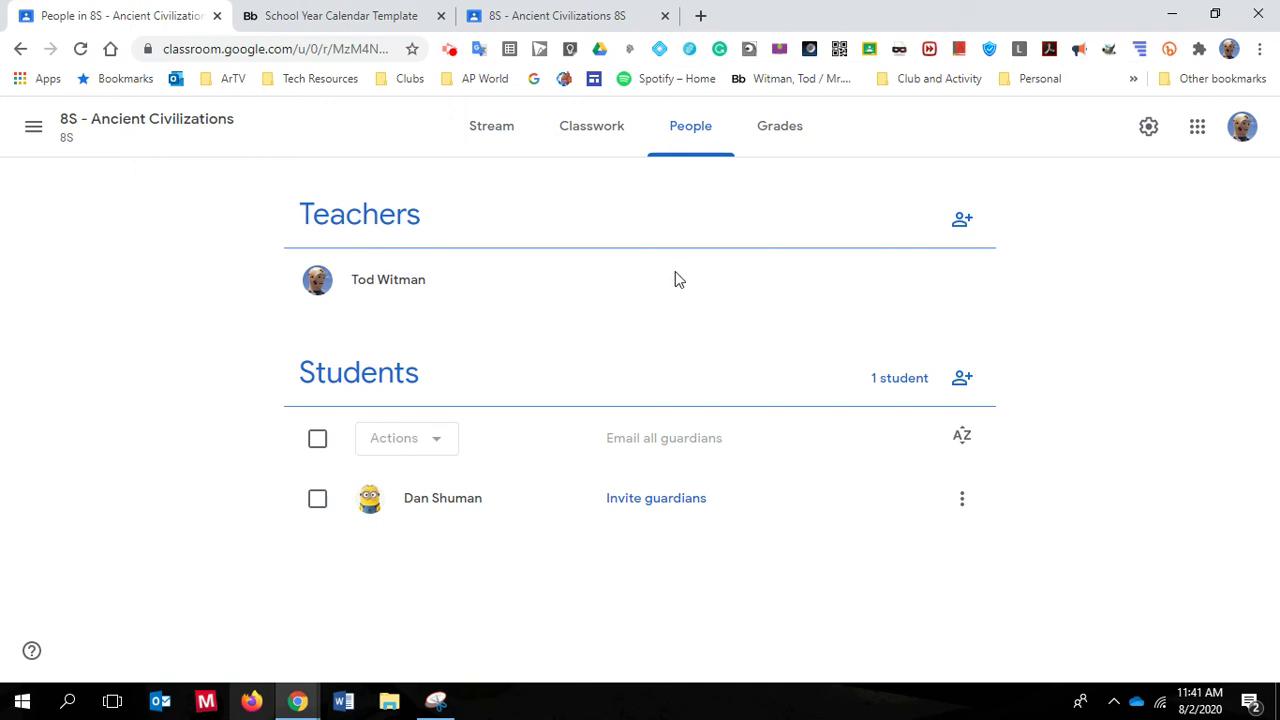
click(718, 296)
right_click(1097, 295)
click(723, 194)
click(450, 50)
click(688, 240)
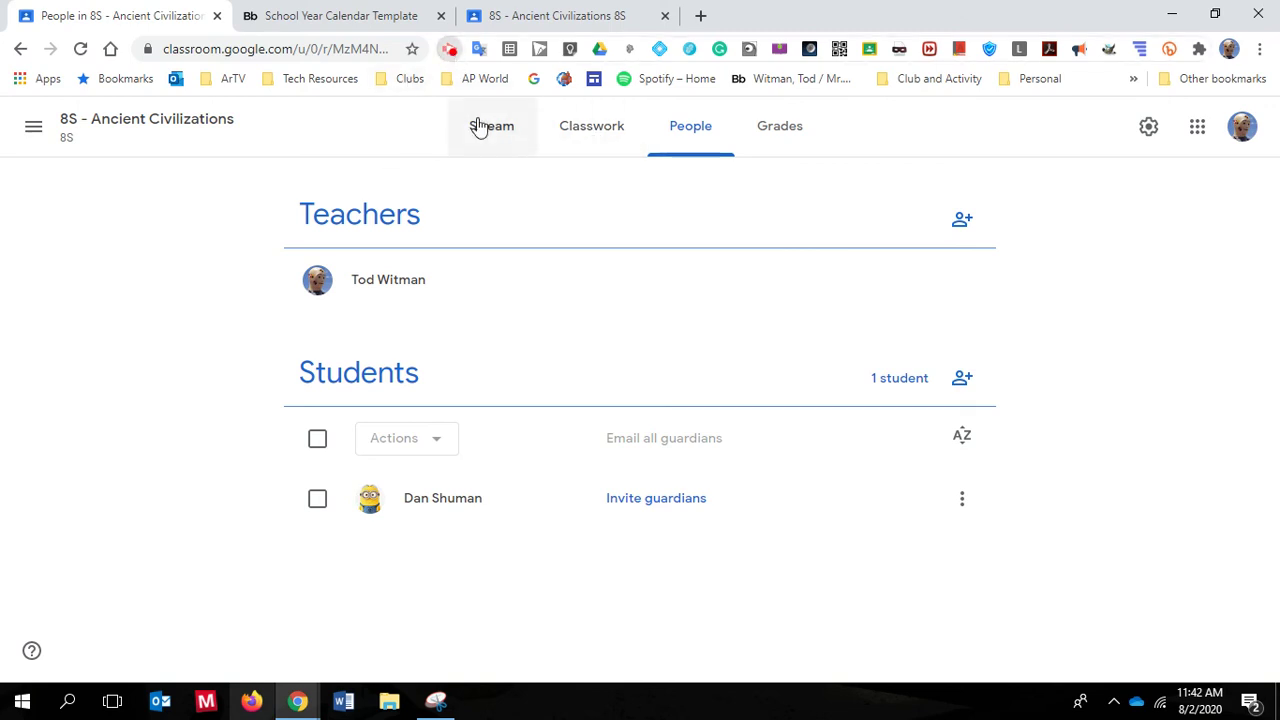
key(alt+shift+s)
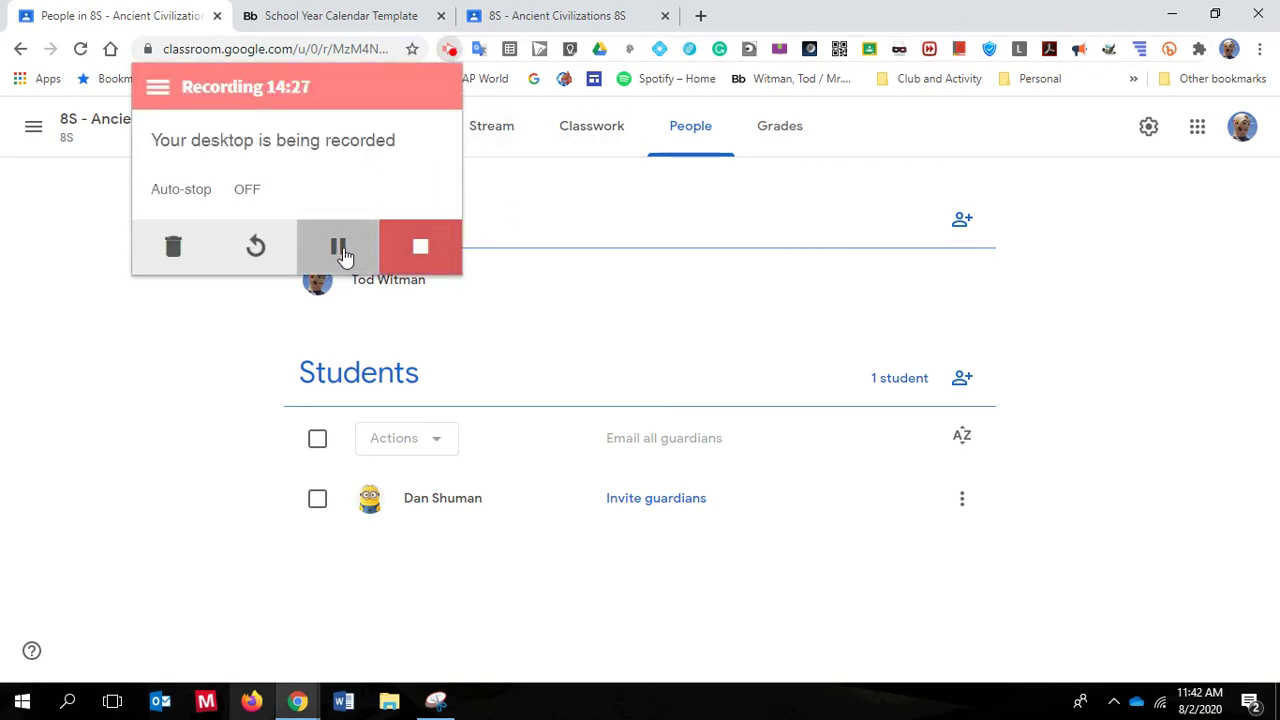
click(523, 297)
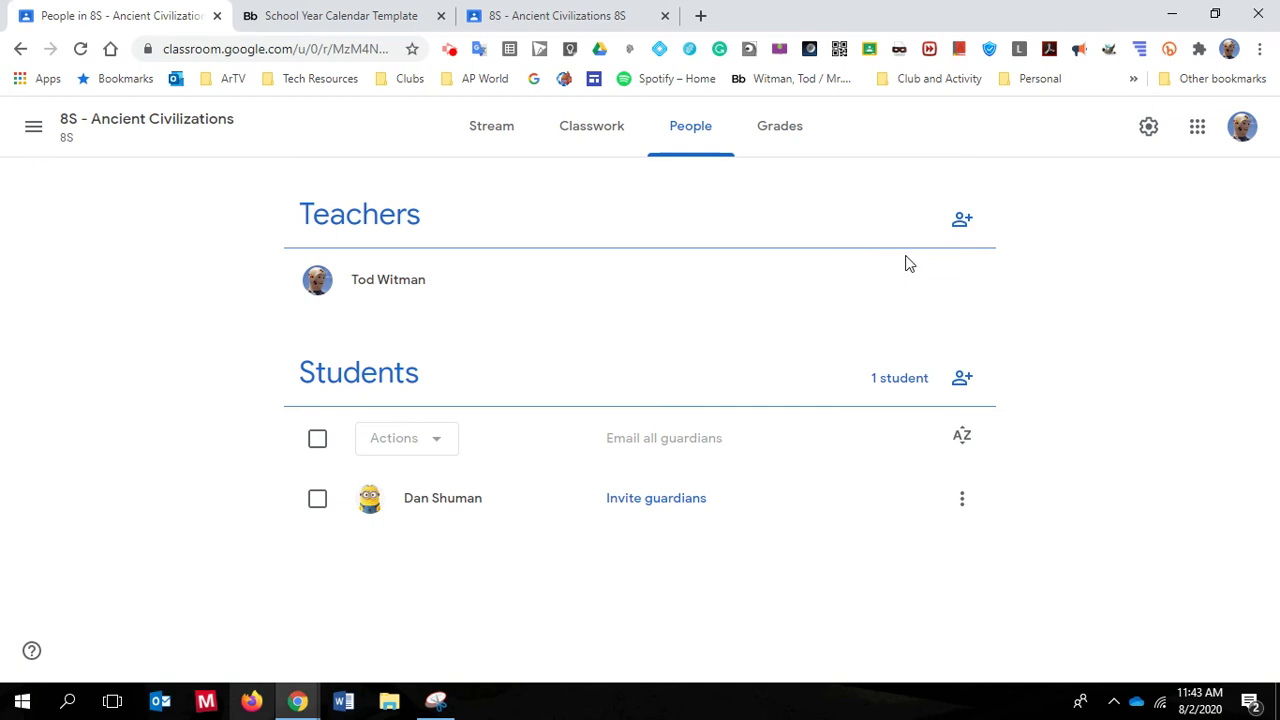
Search for and add the first two students to the invite list
click(962, 380)
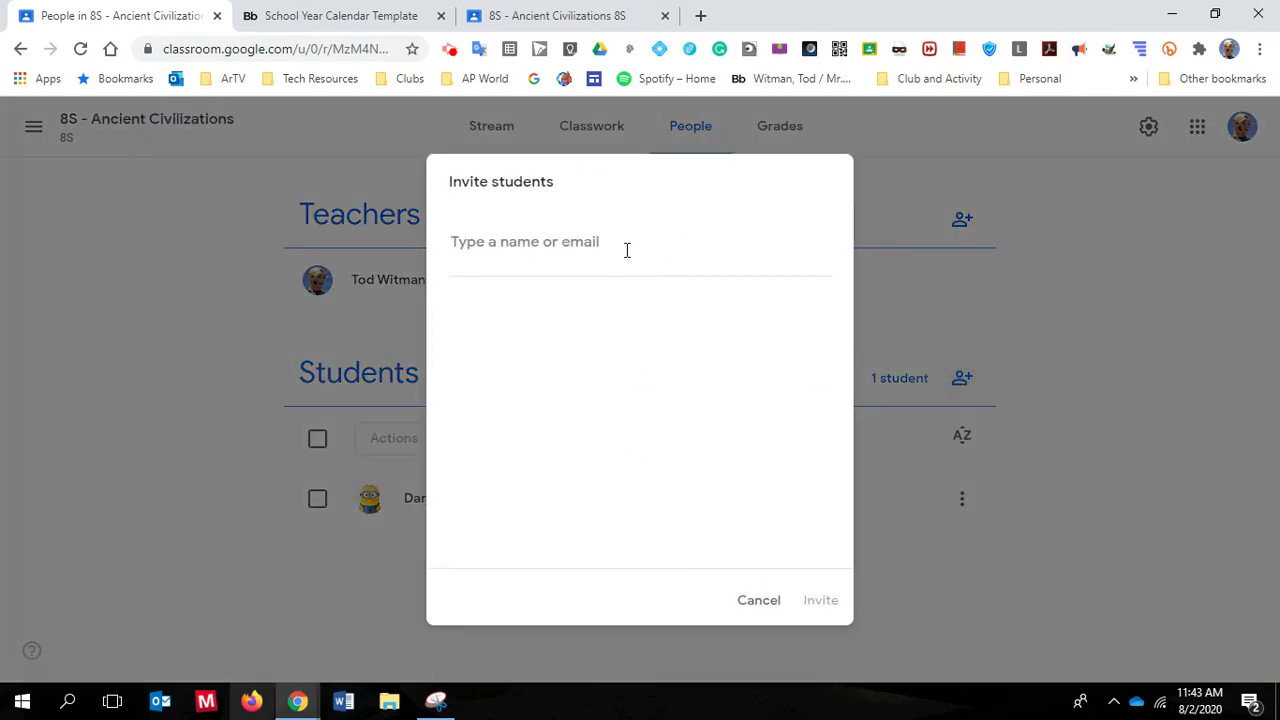
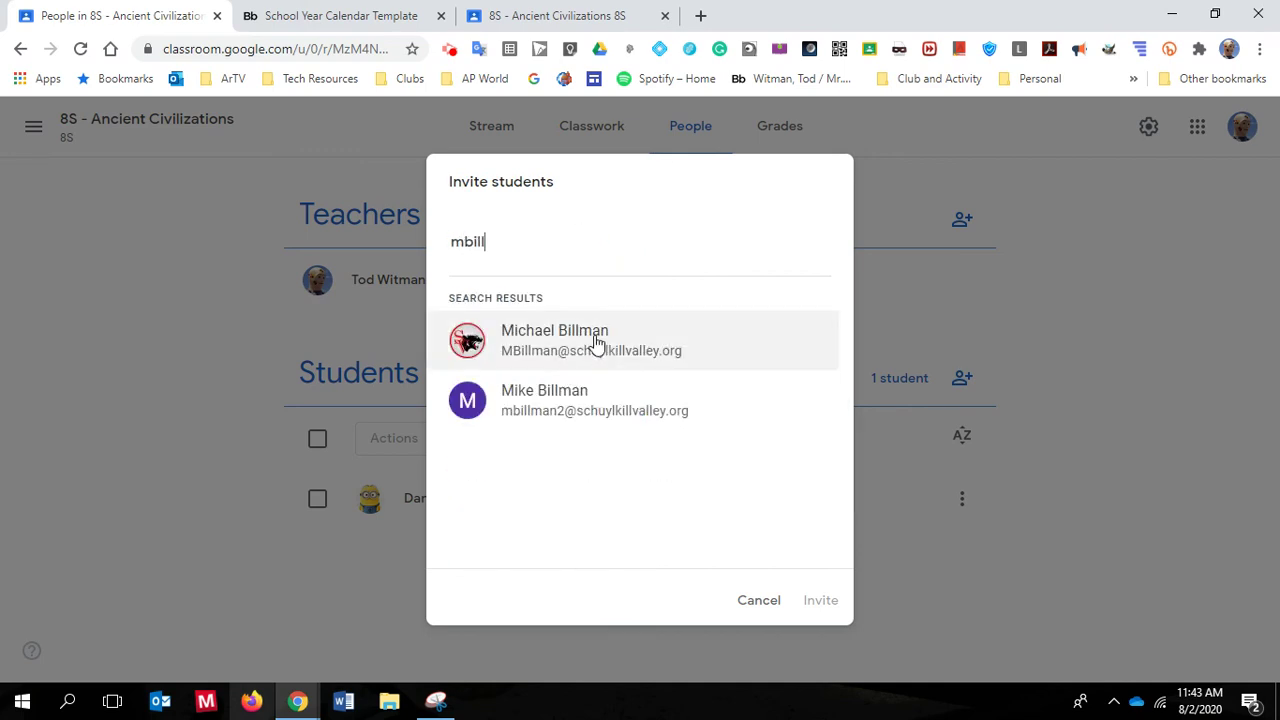
click(597, 343)
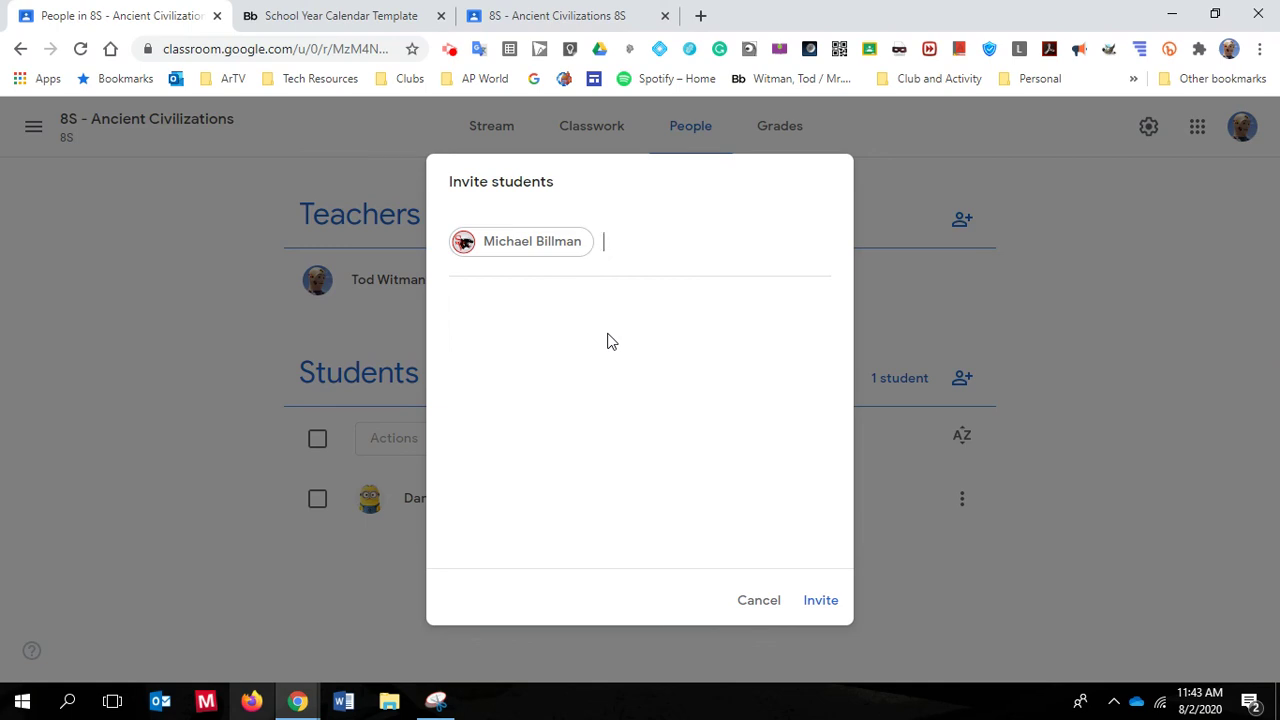
click(608, 340)
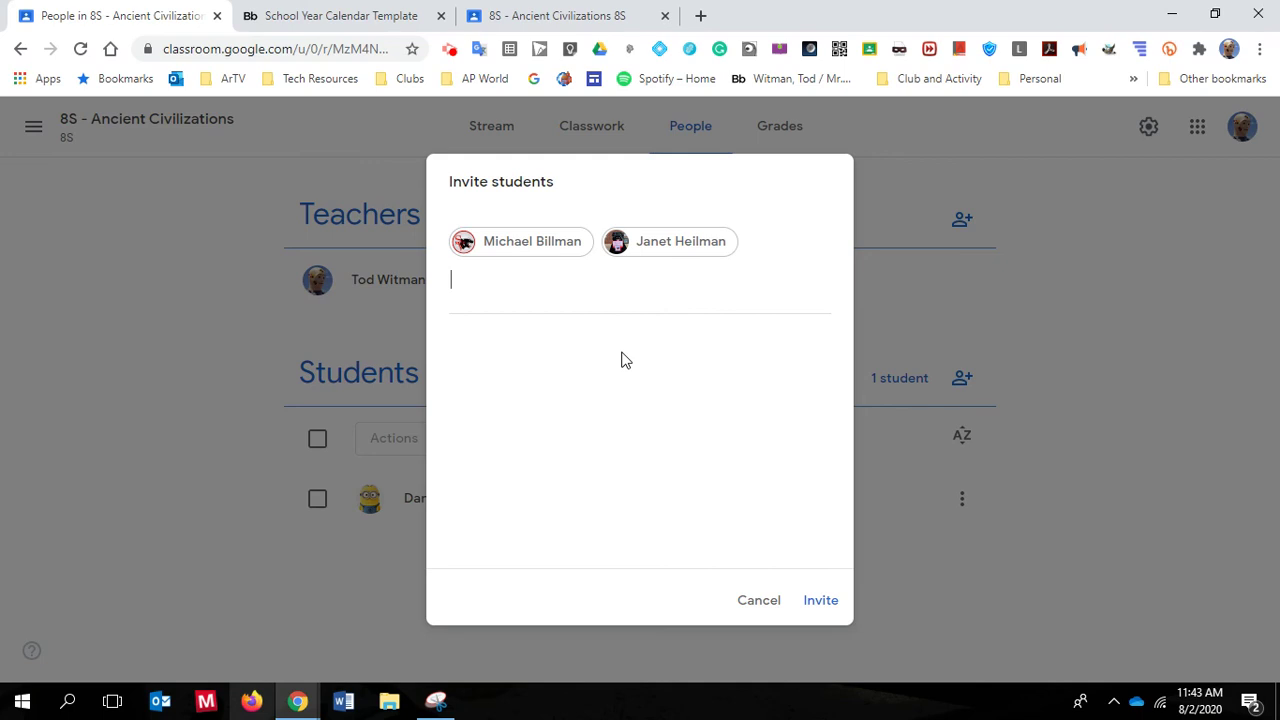
Add a third student by name search and send the three invitations
text(Reed)
click(790, 380)
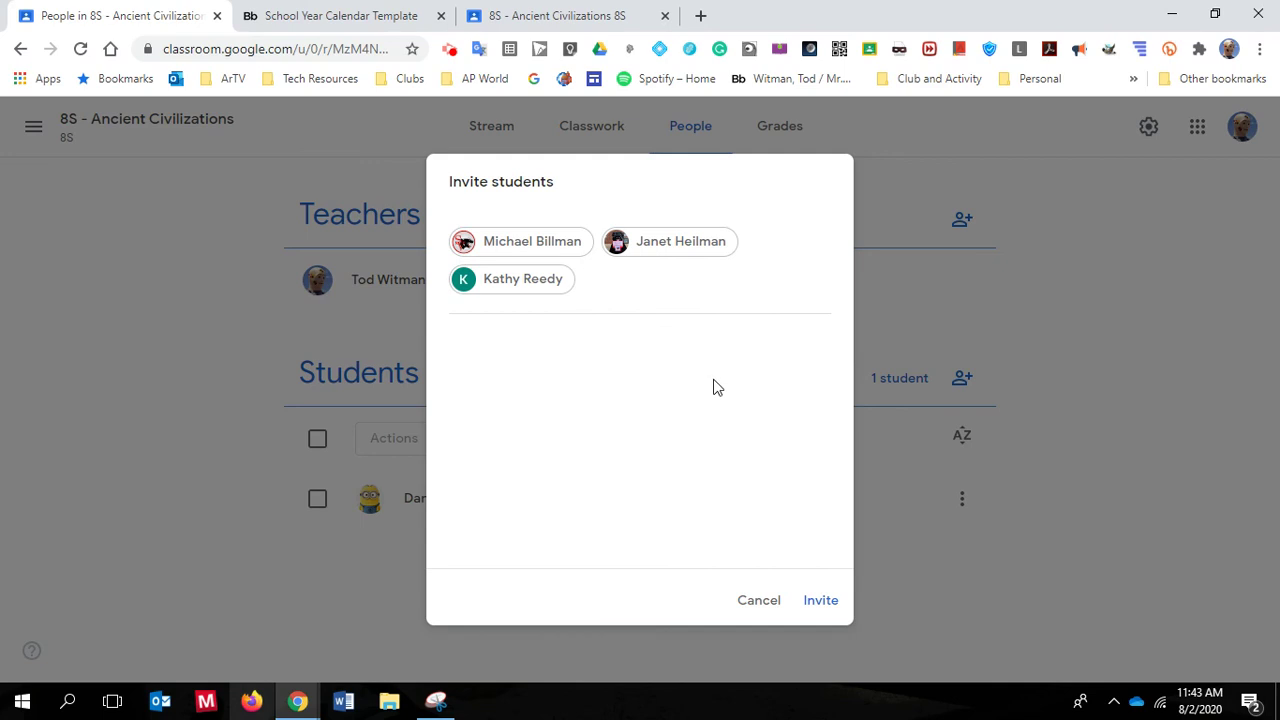
text(jar)
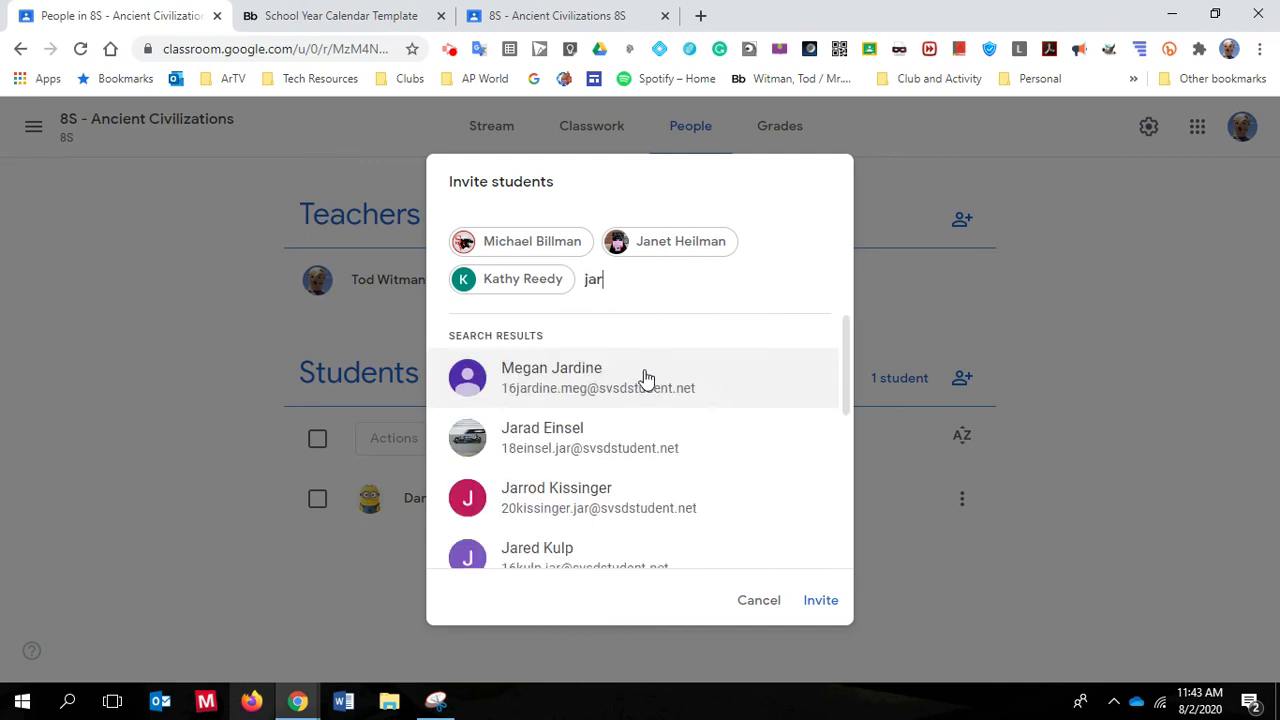
scroll(645, 380, down, 4)
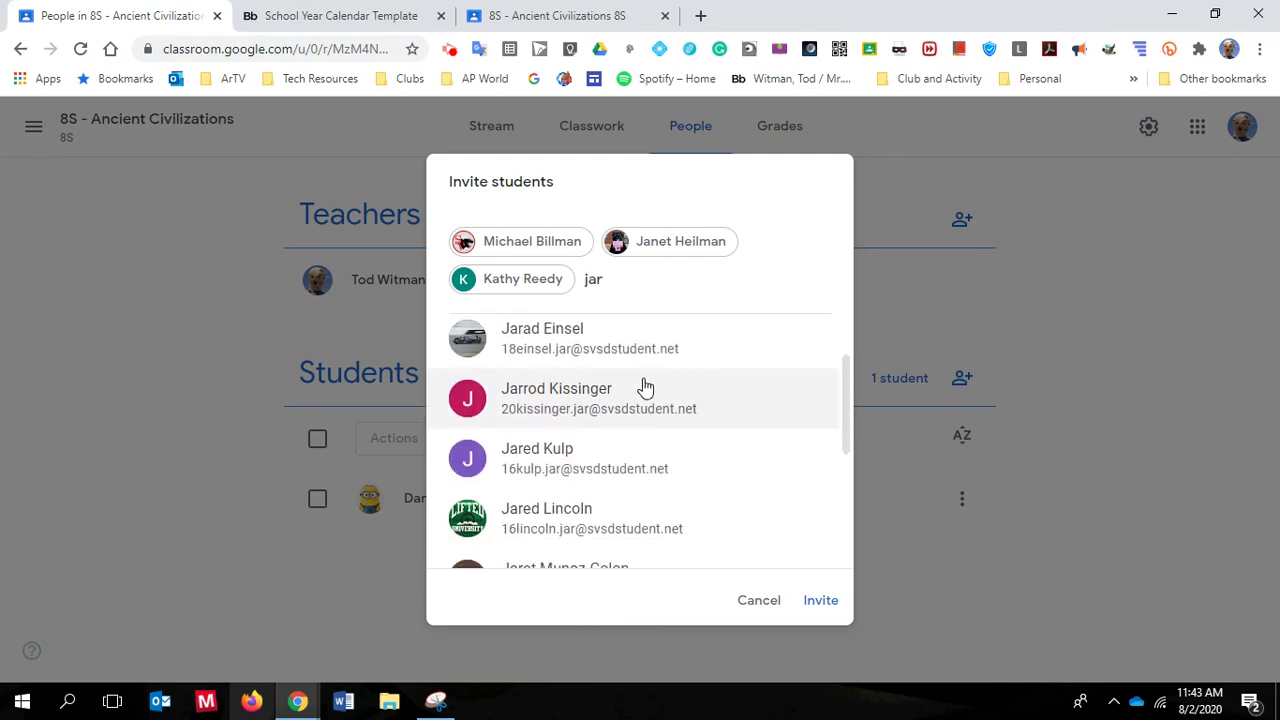
scroll(660, 400, up, 1)
scroll(668, 414, up, 3)
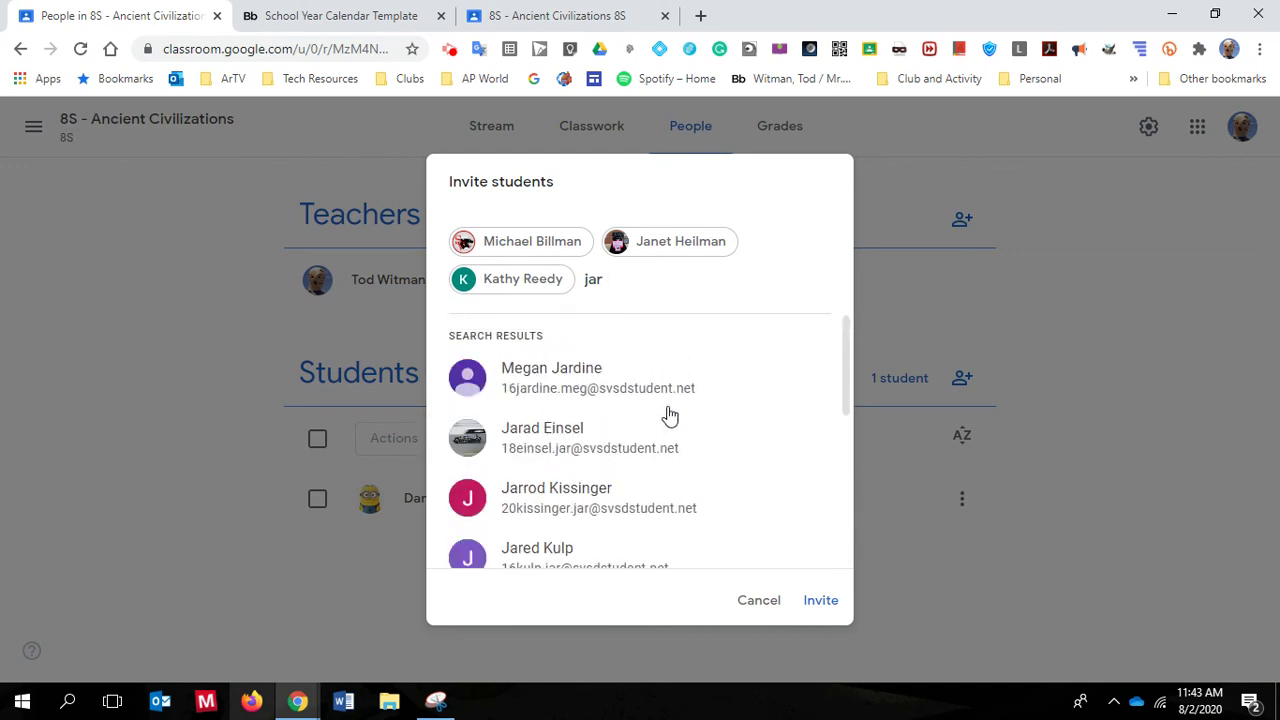
key(BackSpace)
key(BackSpace)
key(BackSpace)
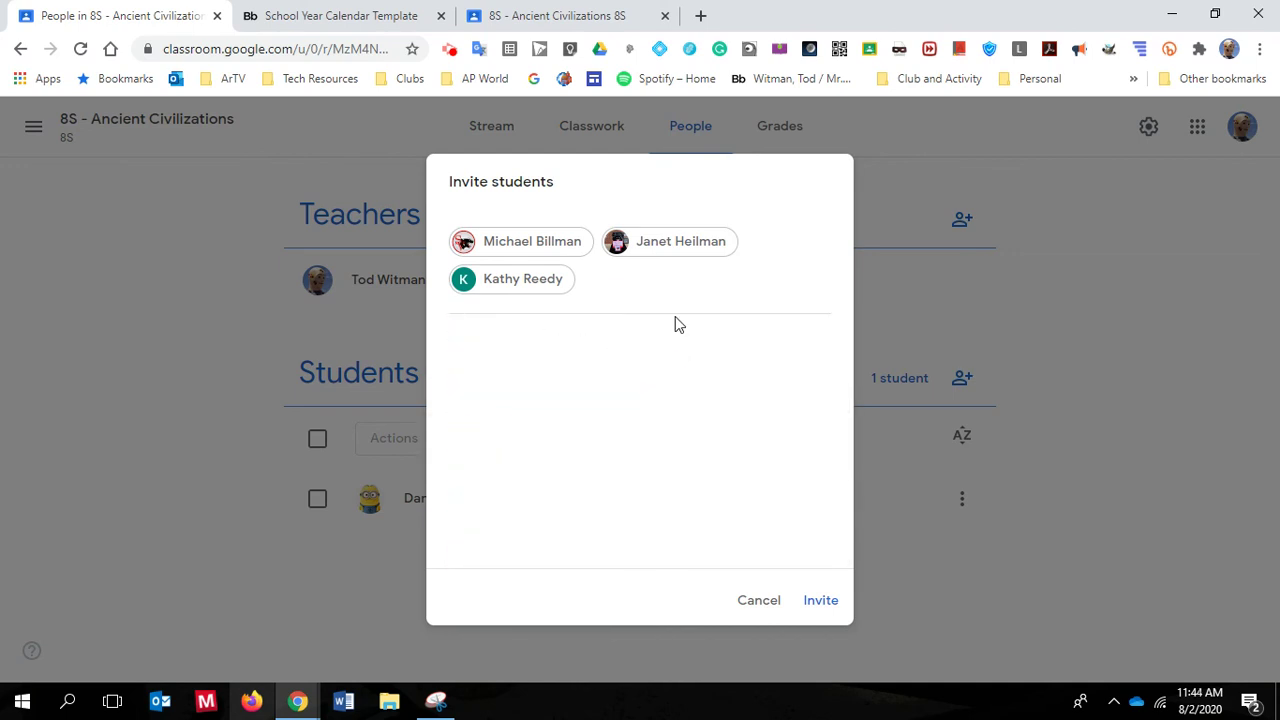
click(825, 602)
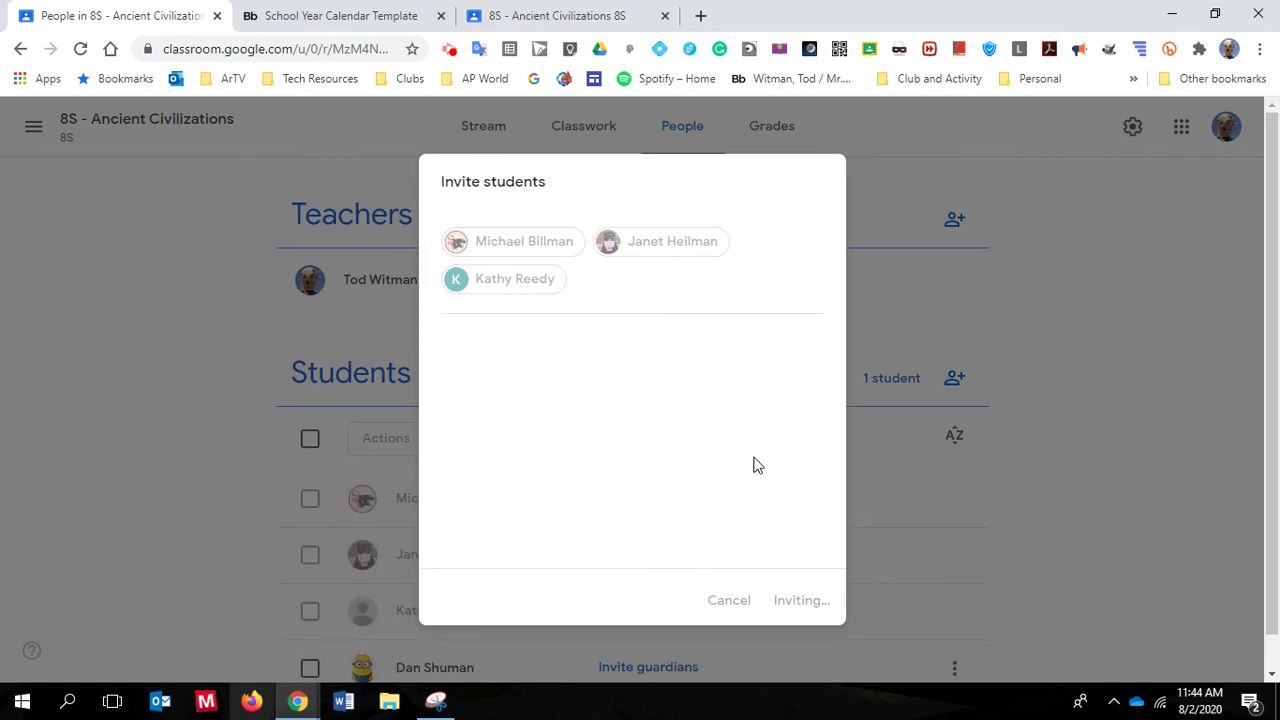
Scroll the 8S People roster to check that three students show as invited and one as enrolled
scroll(805, 514, down, 1)
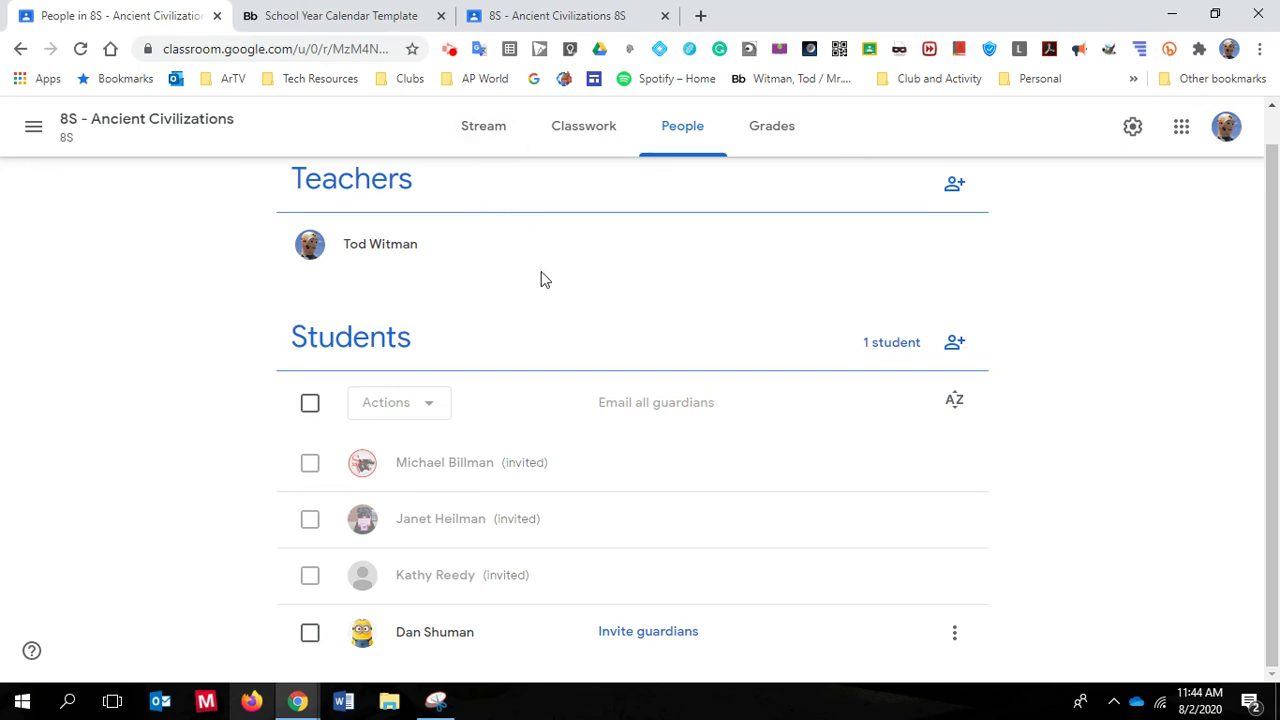
scroll(590, 335, up, 1)
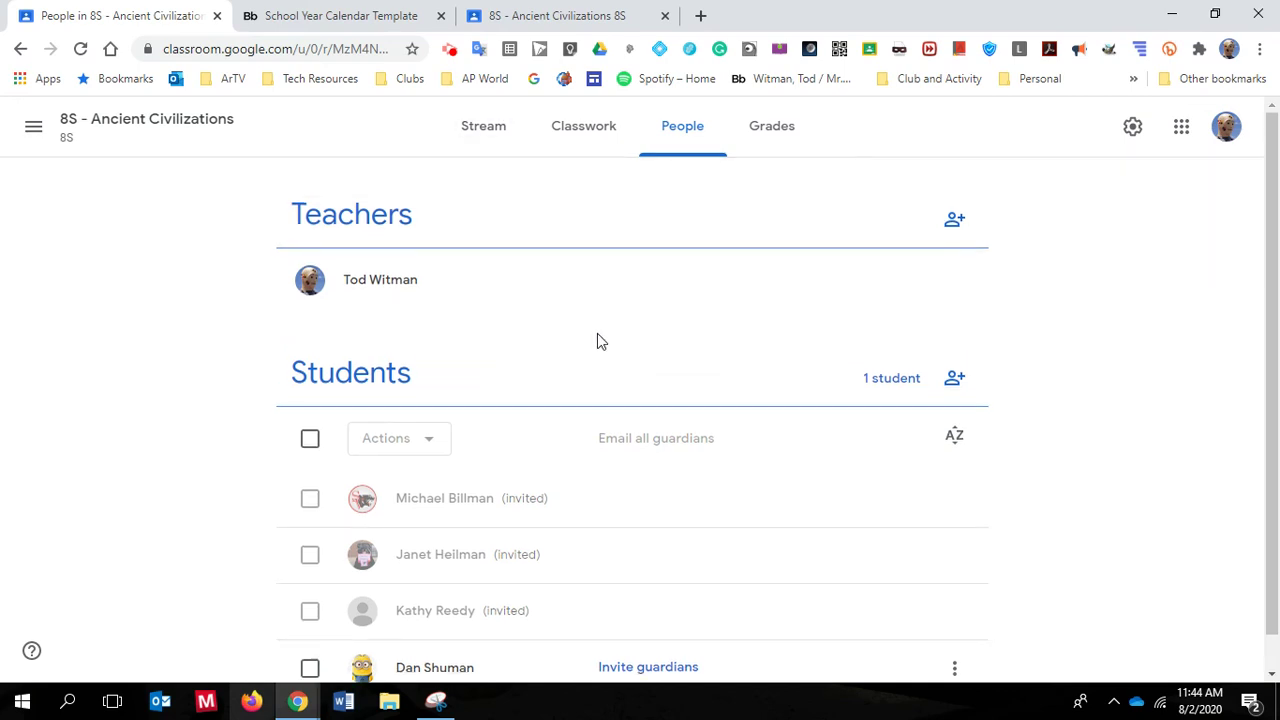
scroll(600, 342, down, 1)
scroll(643, 368, up, 1)
scroll(760, 385, down, 1)
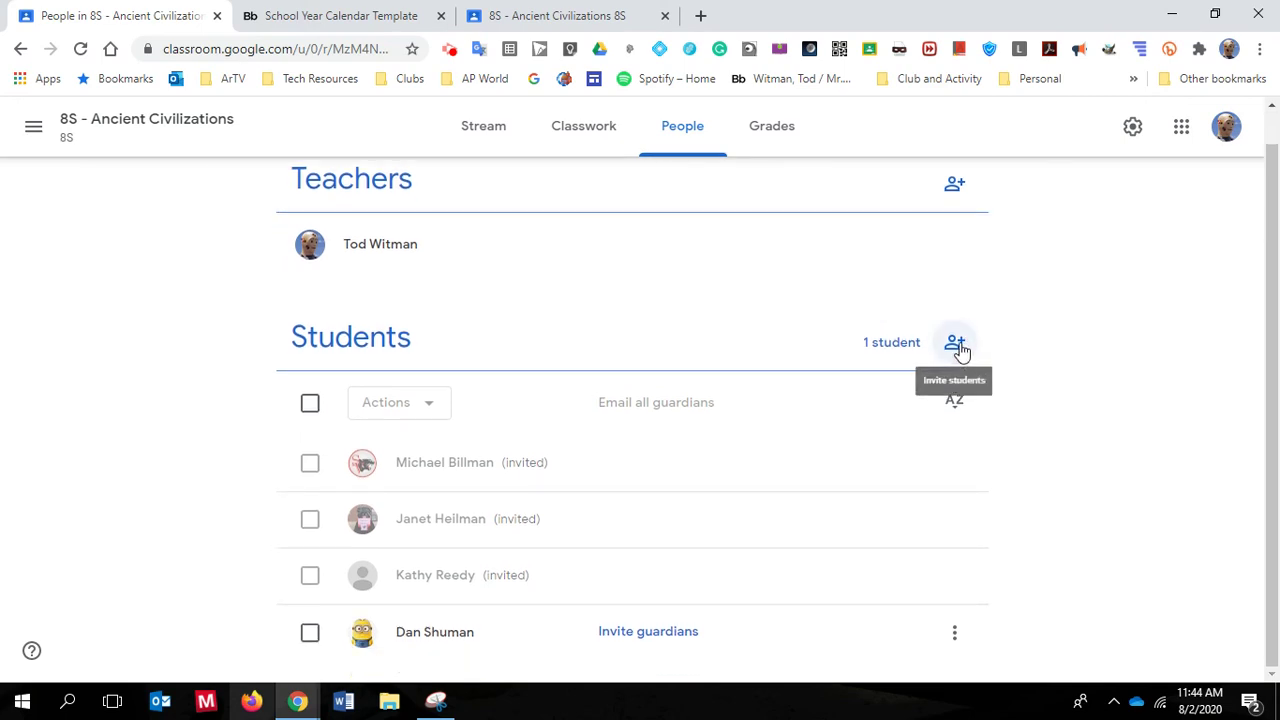
scroll(956, 352, up, 1)
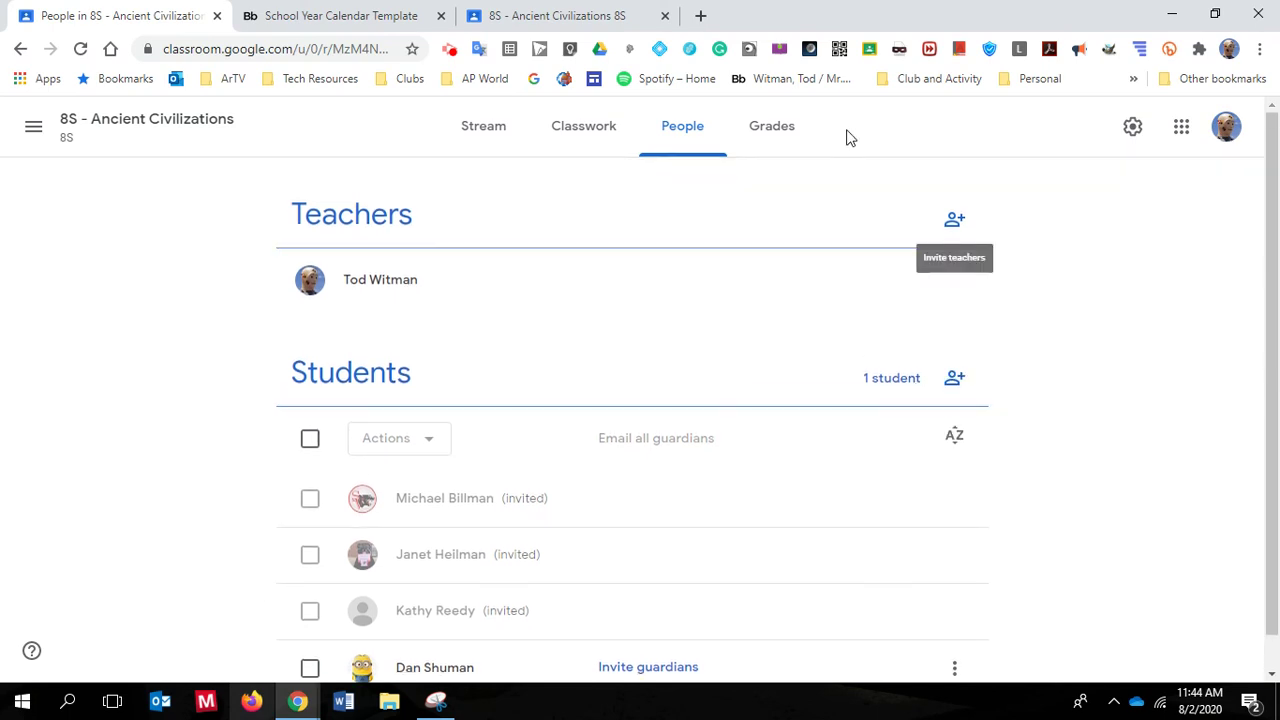
Open the 8S Grades page, which is empty because the class has no assignments
click(776, 134)
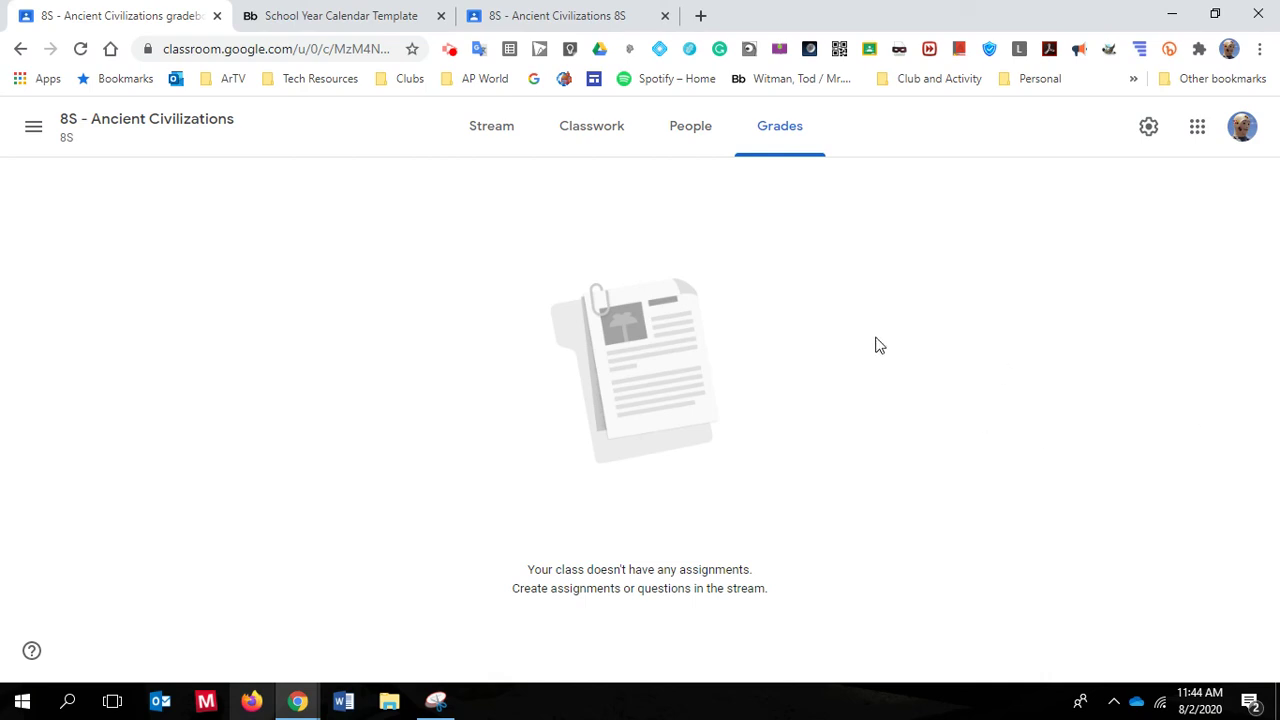
Review the 8S class settings Grading section: no overall grade, with Tests, Homework, Projects and DW categories
click(1149, 128)
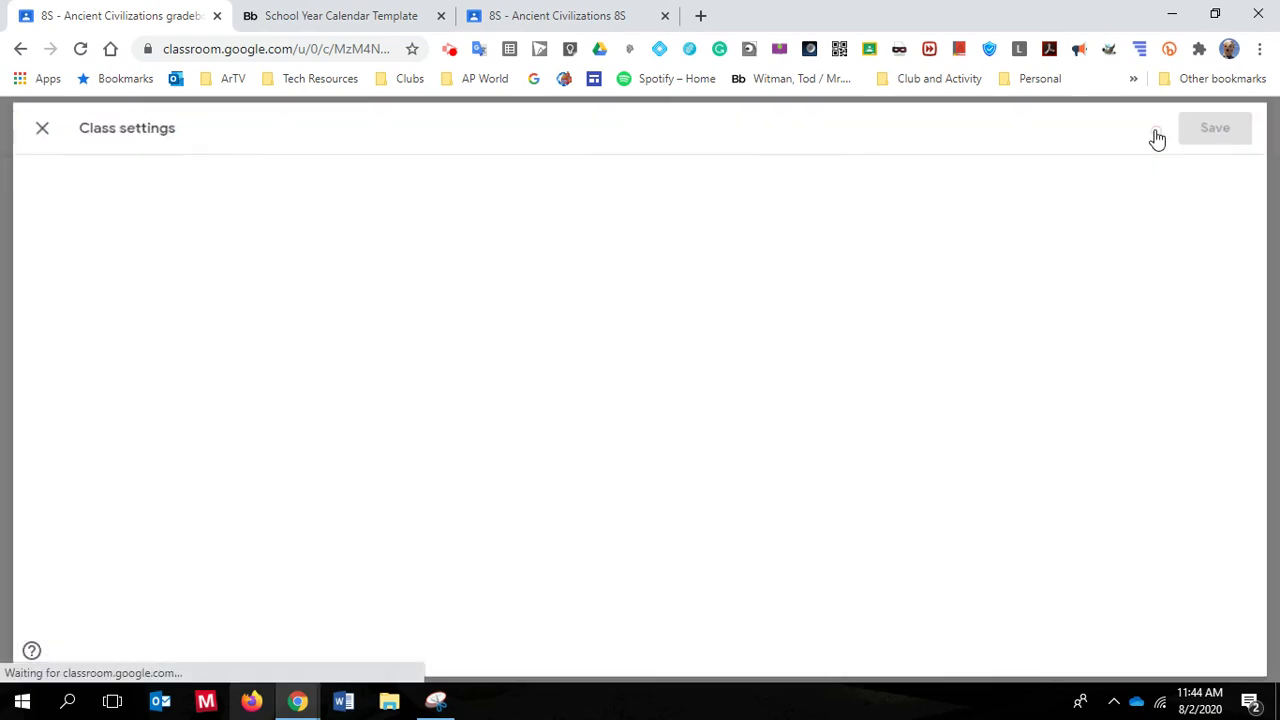
scroll(1052, 263, down, 10)
scroll(1052, 263, down, 1)
scroll(1052, 263, up, 1)
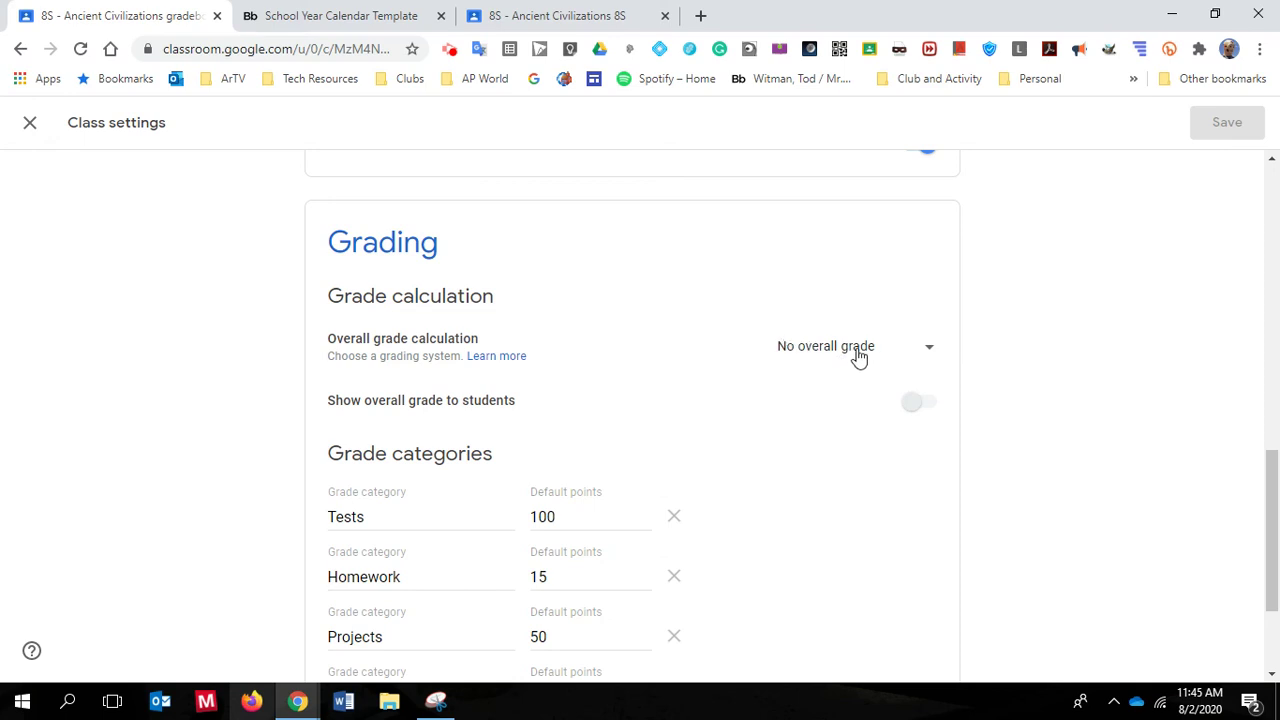
scroll(868, 362, up, 3)
scroll(870, 364, up, 5)
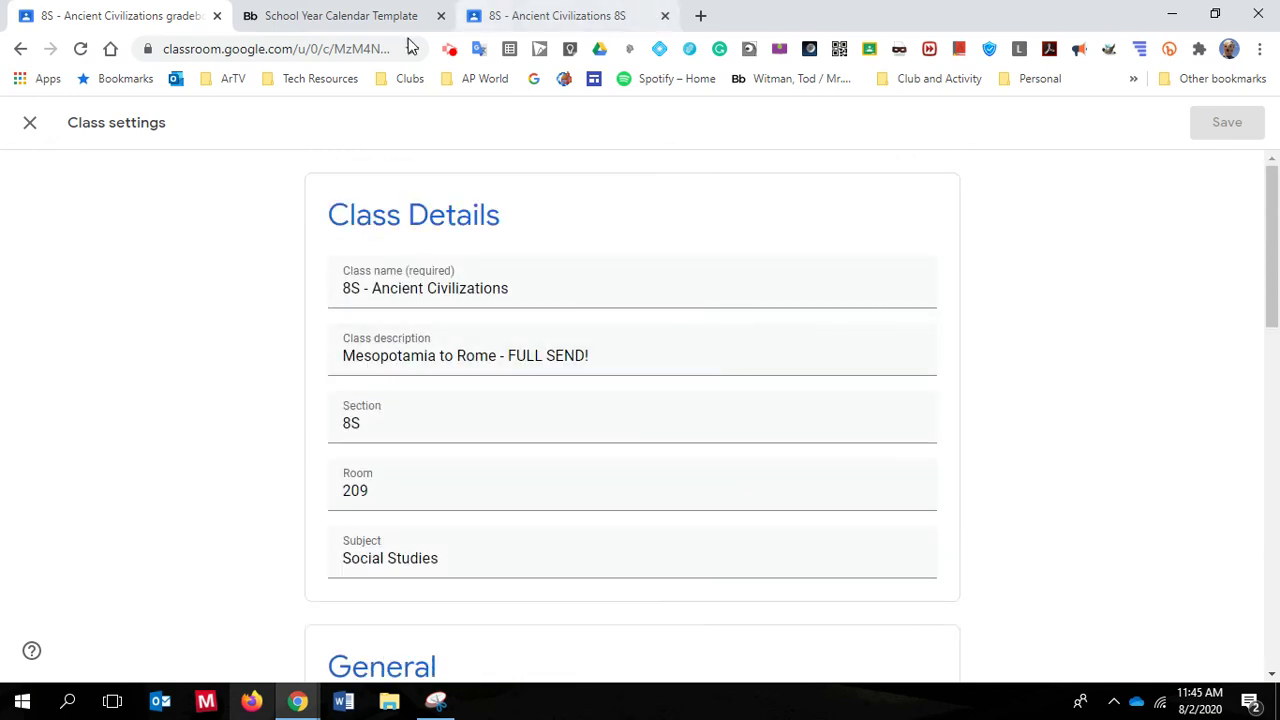